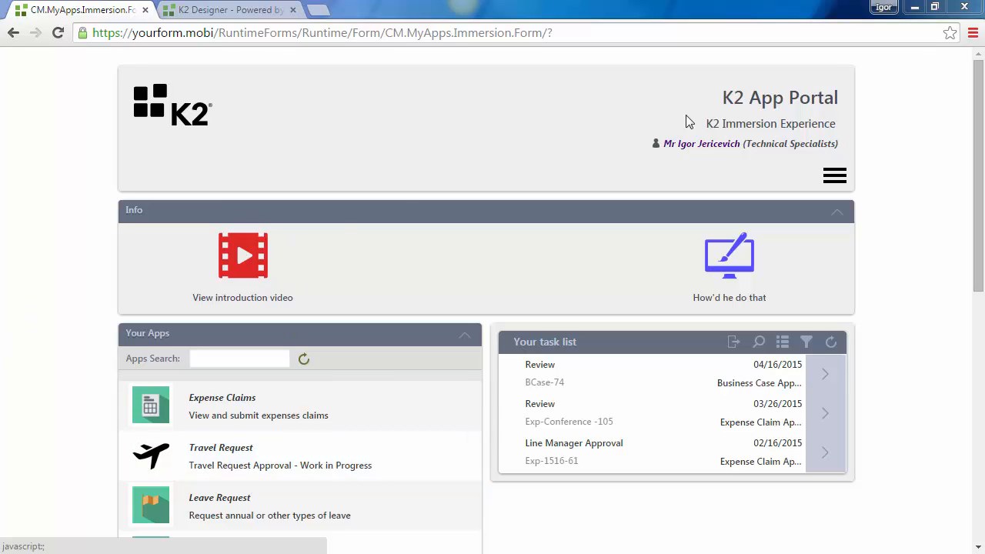
Open the Company Names and Logos maintenance page from the Pre Demo options
left_click(836, 177)
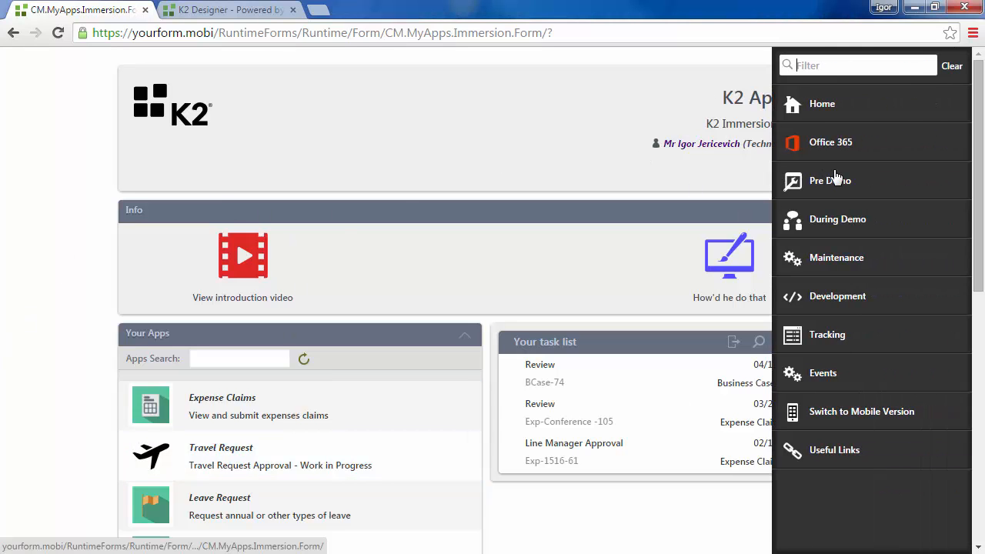
left_click(842, 182)
left_click(849, 245)
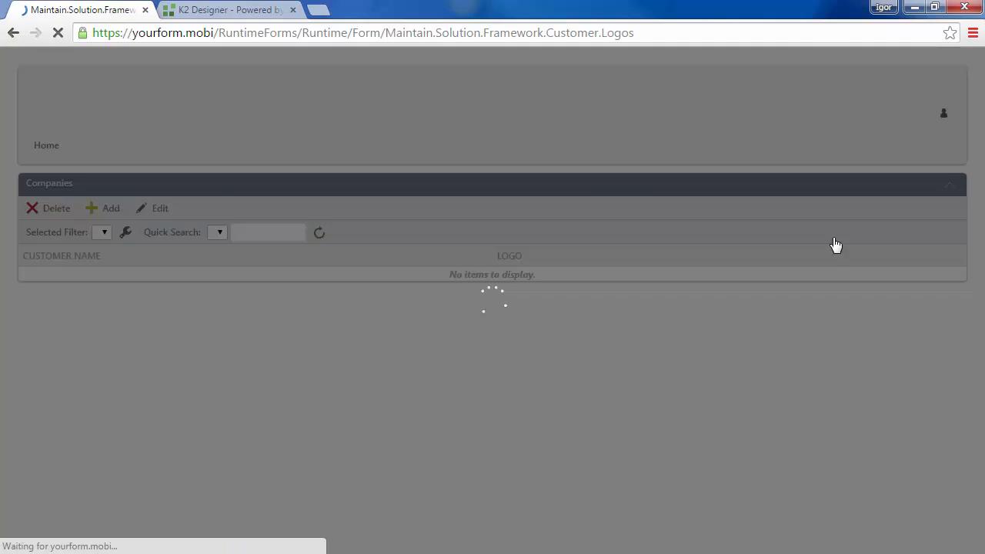
Search the companies for K2 and open the K2 entry for editing
left_click(623, 266)
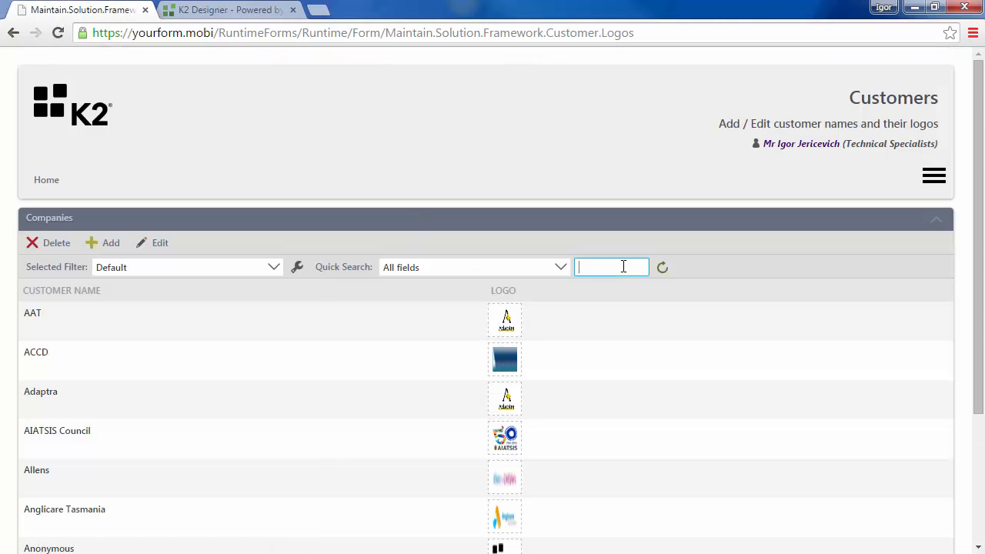
type("K2")
key("Return")
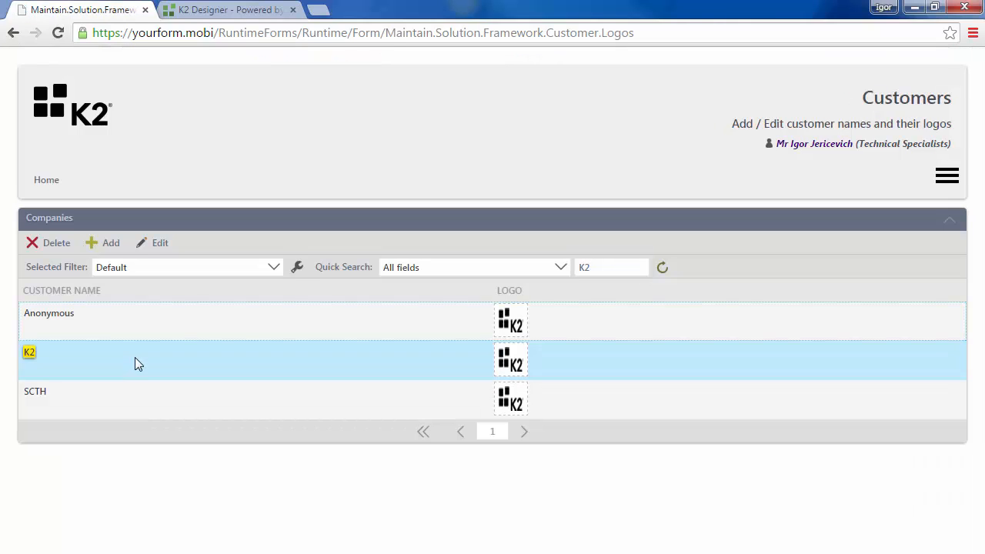
left_click(135, 357)
left_click(160, 244)
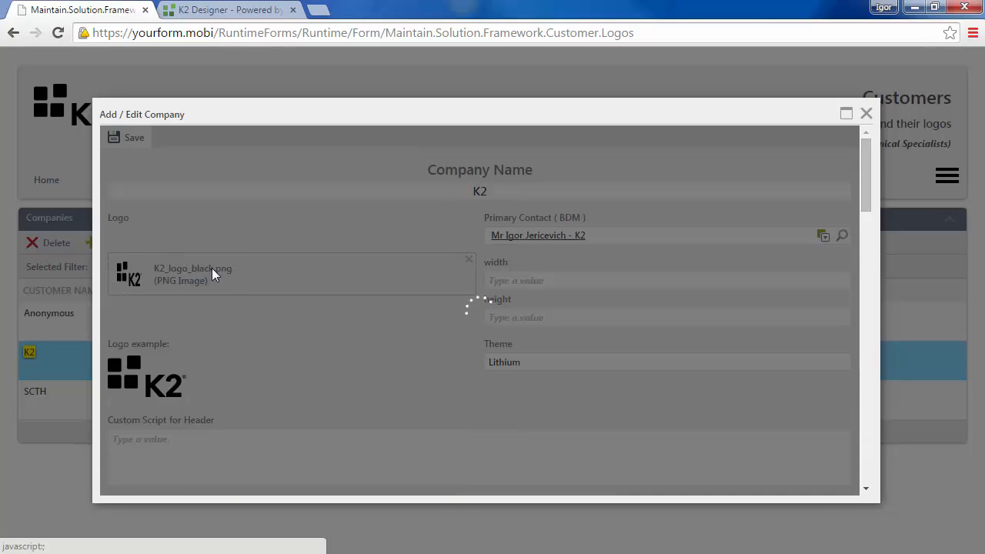
Try a logo height of 400px for the K2 company and clear the height field again
scroll(345, 223, "down", 3)
left_click_drag(865, 220, 862, 188)
scroll(861, 189, "up", 2)
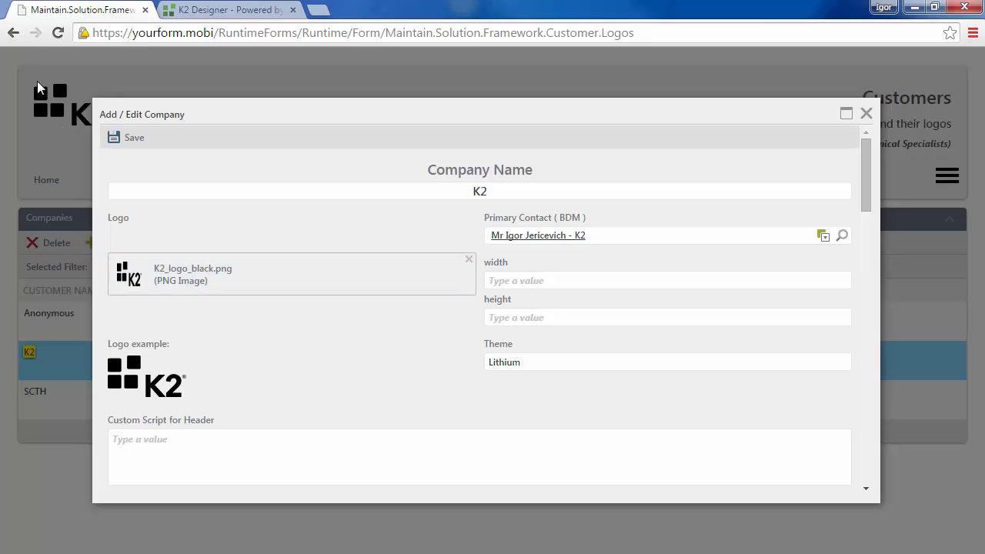
left_click(521, 281)
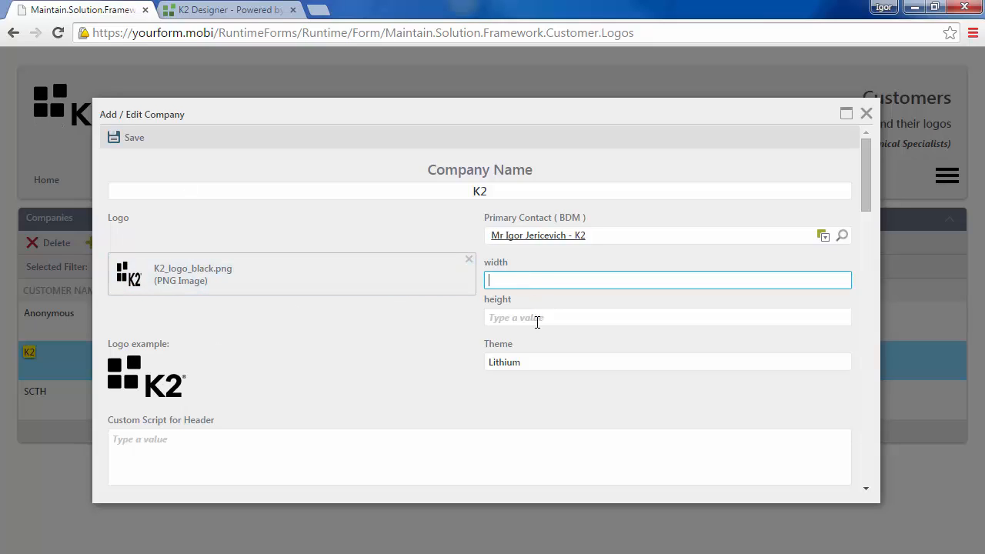
left_click(538, 320)
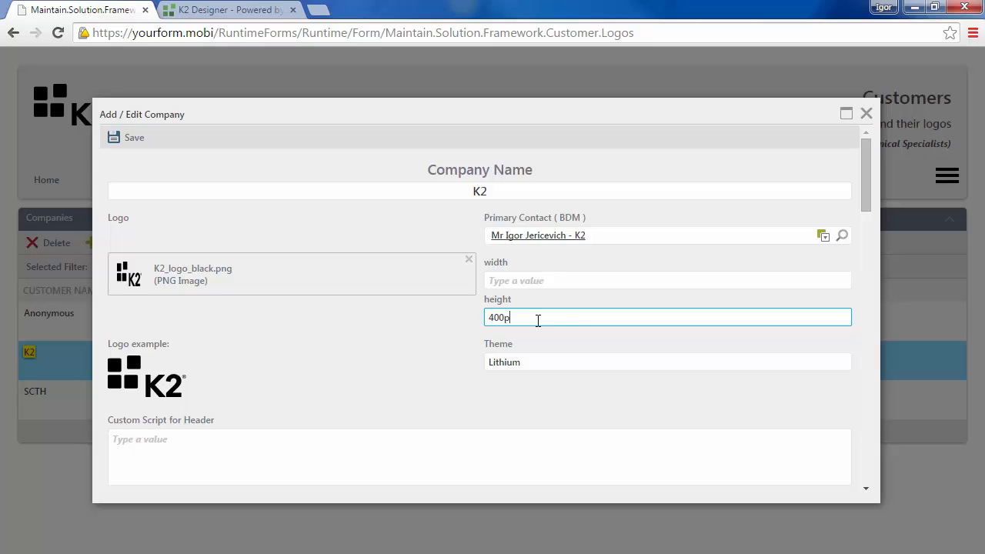
left_click(444, 361)
scroll(458, 370, "down", 3)
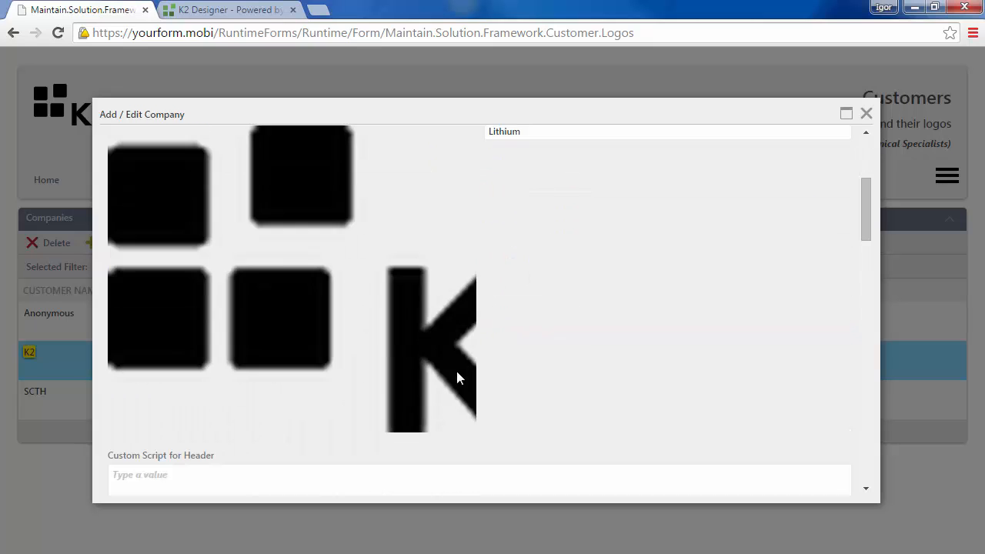
scroll(507, 312, "up", 2)
left_click_drag(538, 241, 457, 242)
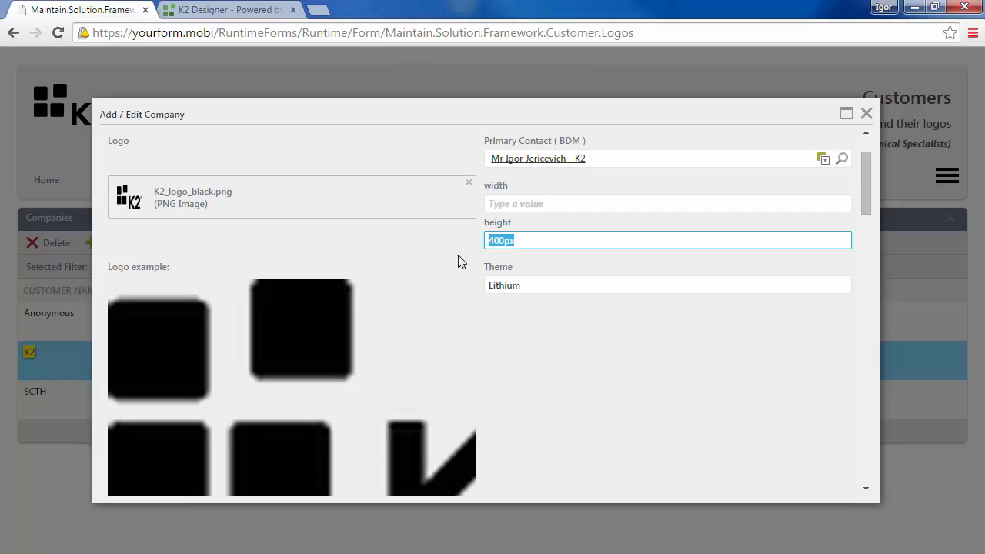
key("BackSpace")
left_click(569, 341)
scroll(191, 202, "up", 2)
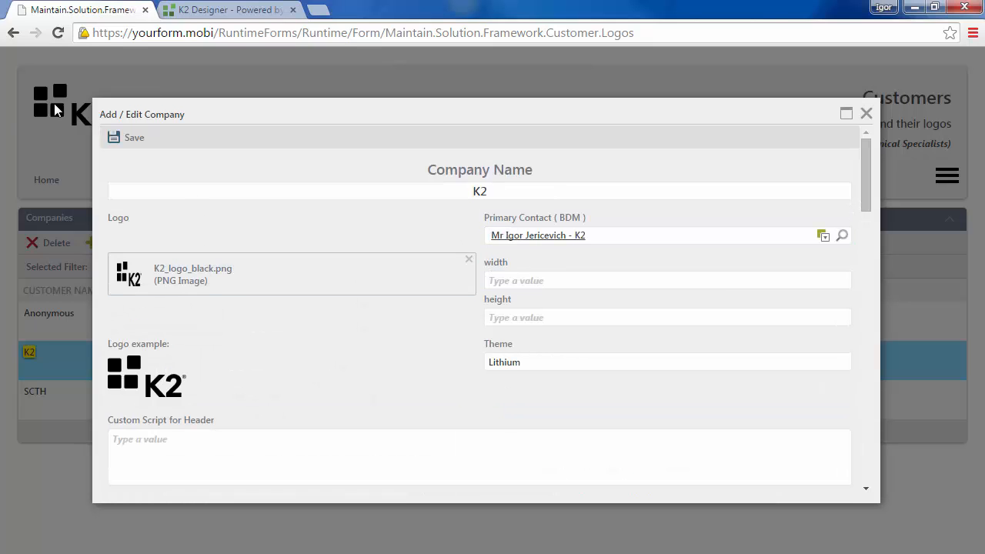
Review the company's Theme field, the Enabled Applications lists and the Active Directory users in the edit form
scroll(527, 378, "down", 1)
left_click_drag(539, 285, 474, 300)
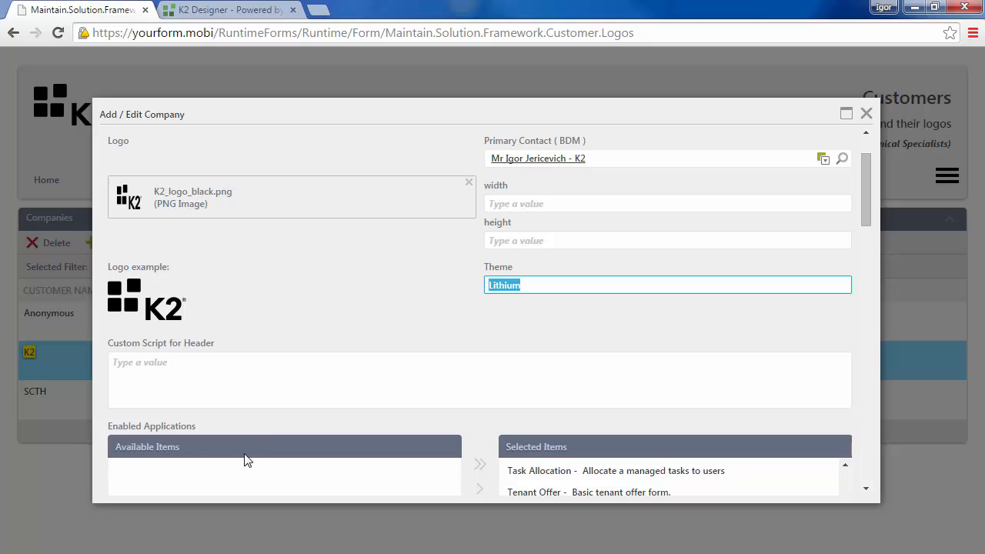
left_click(446, 274)
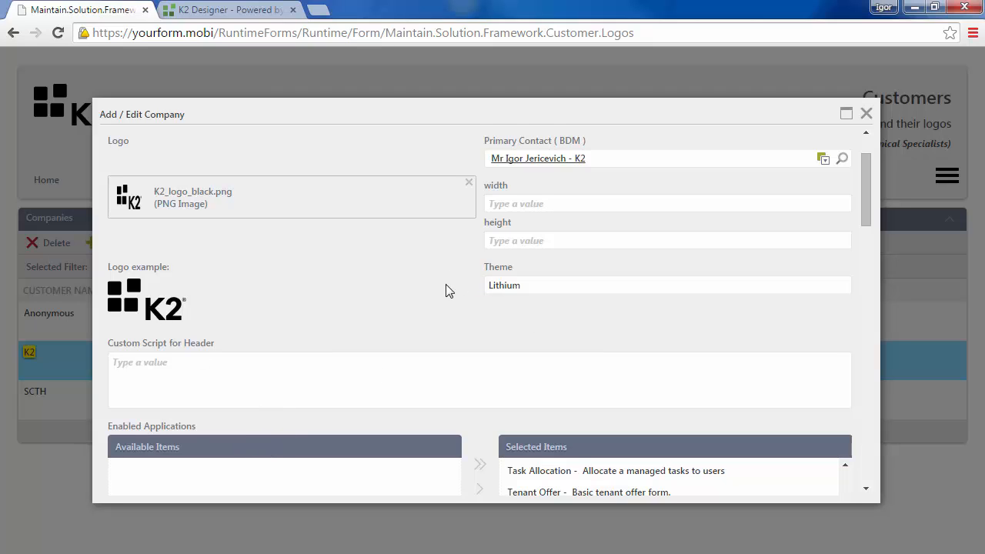
scroll(435, 304, "down", 1)
scroll(437, 298, "down", 1)
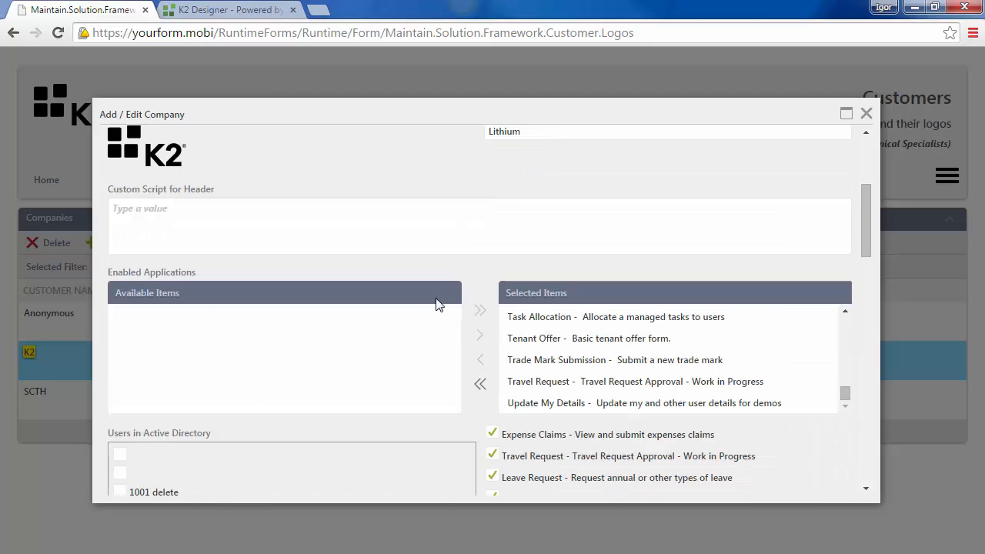
scroll(435, 304, "up", 1)
scroll(442, 290, "down", 1)
left_click_drag(868, 208, 869, 234)
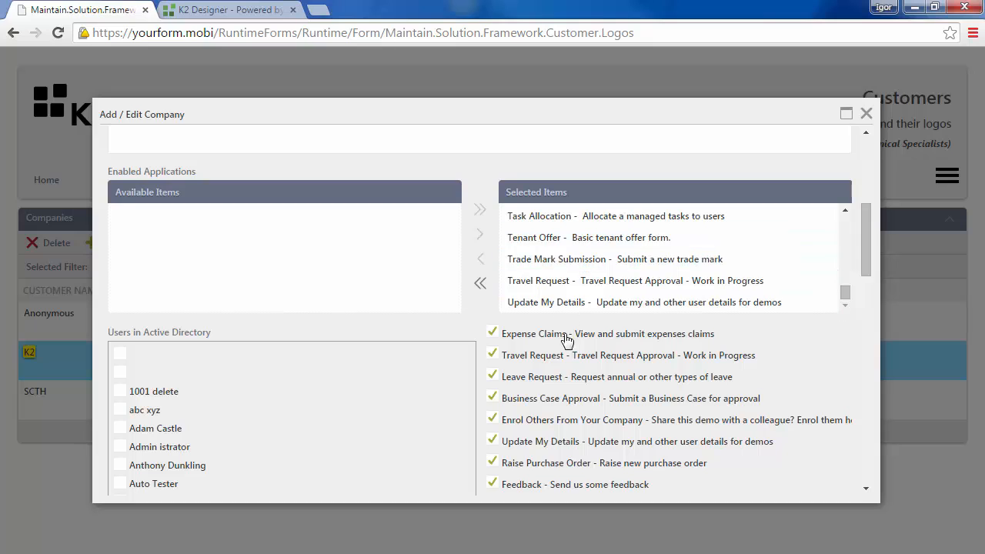
scroll(866, 231, "up", 5)
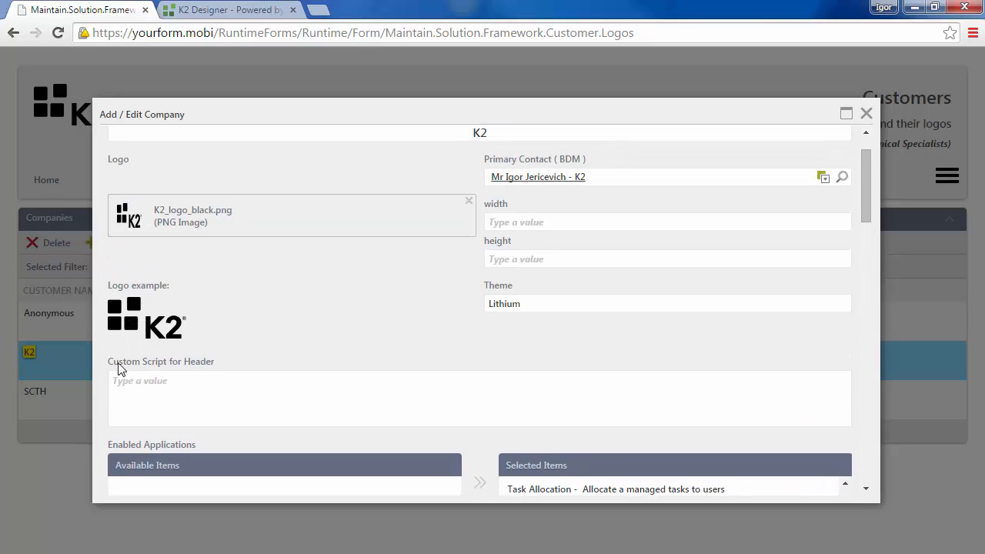
Enter a custom header script with wallpaper6.jpg as fixed body background and rgba(0, 0, 0, 0.5) as form background, and save the company
left_click_drag(113, 362, 217, 362)
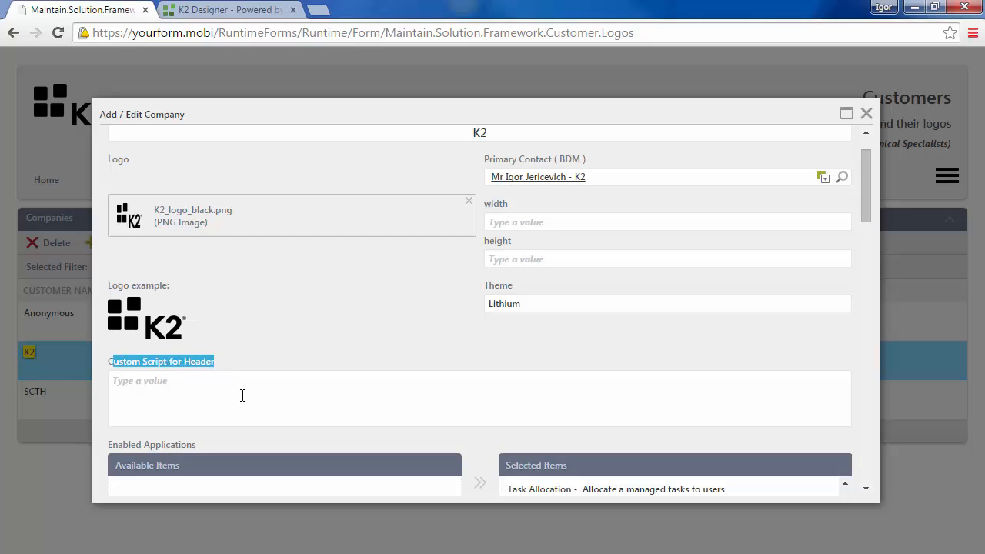
left_click(242, 395)
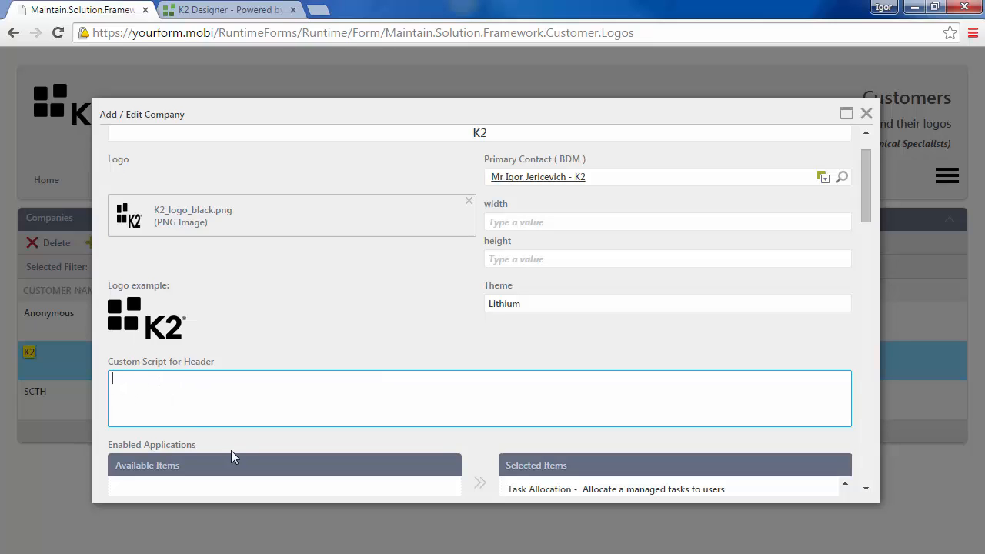
type("<script>$('body.theme-entry').css('background-image','url(/runtime/styles/themes/jove1/images/wallpaper6.jpg)').css('background-attachment','fixed');$('.form').css('background','rgba(0, 0, 0, 0.5)');</script>")
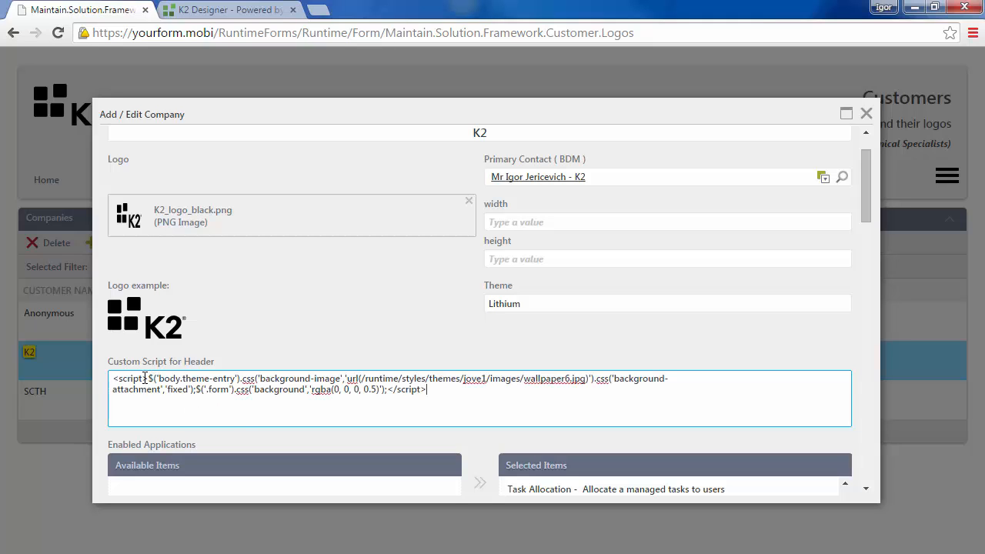
left_click_drag(144, 378, 590, 377)
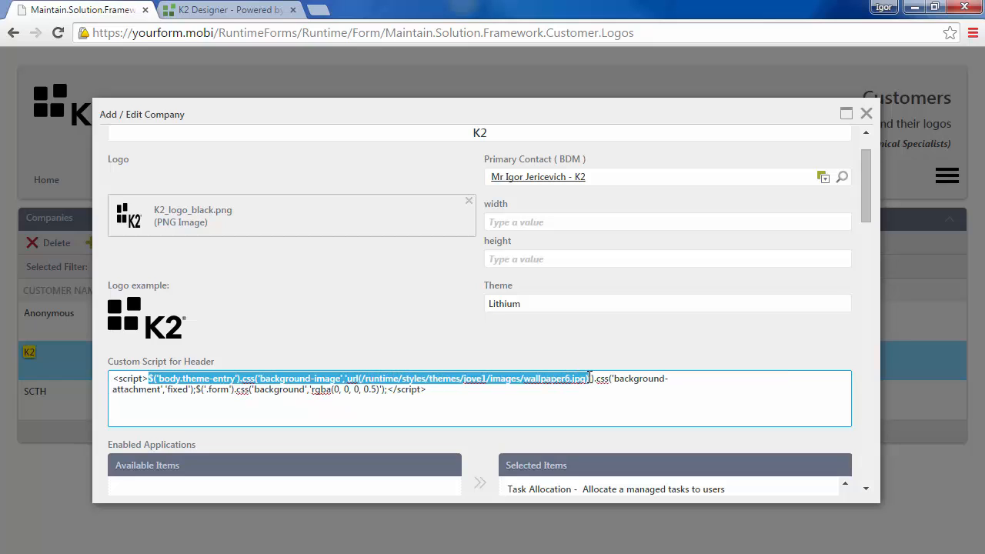
left_click(543, 394)
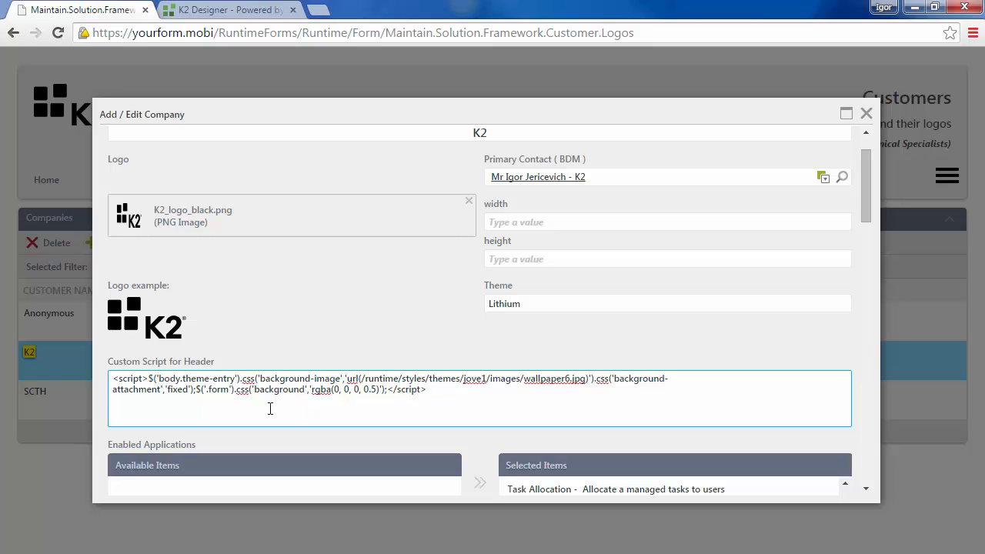
scroll(193, 257, "up", 2)
left_click(127, 141)
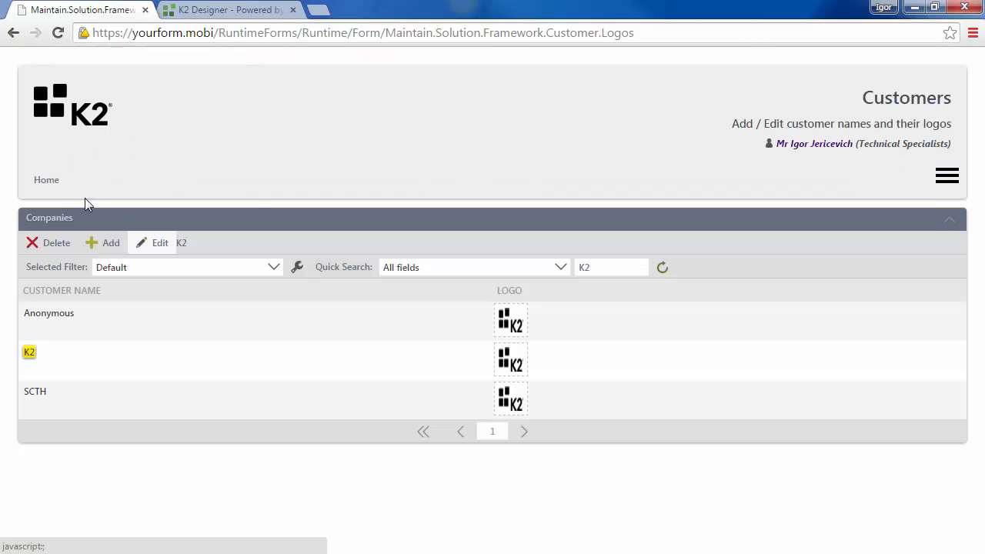
Return to the portal home page and examine its background down to the My Processes list
left_click(48, 185)
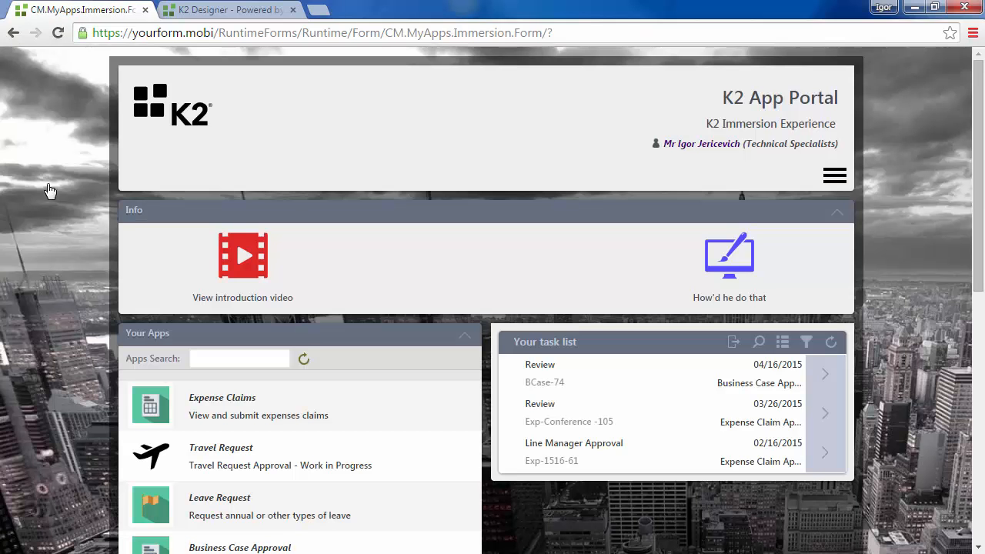
scroll(62, 269, "down", 7)
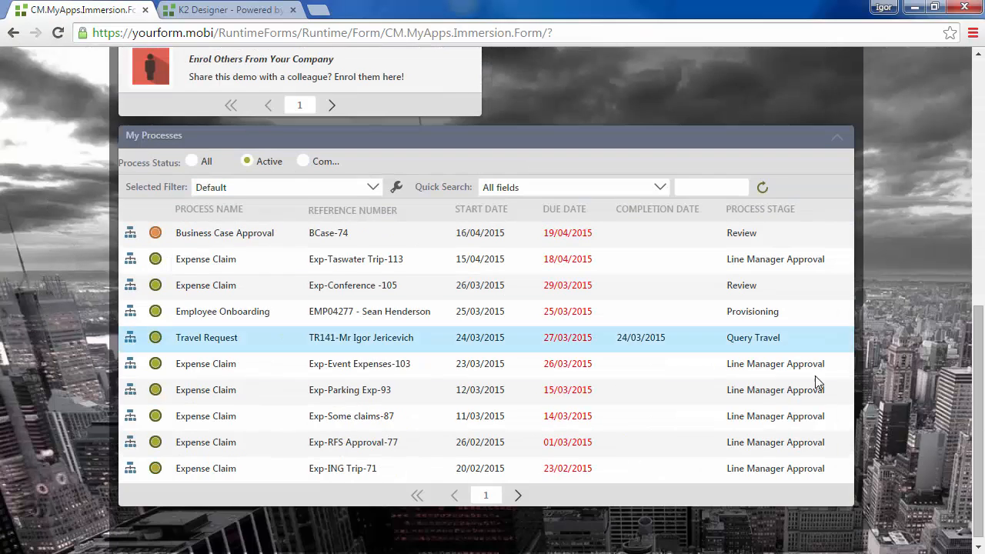
scroll(911, 431, "up", 2)
scroll(910, 428, "up", 5)
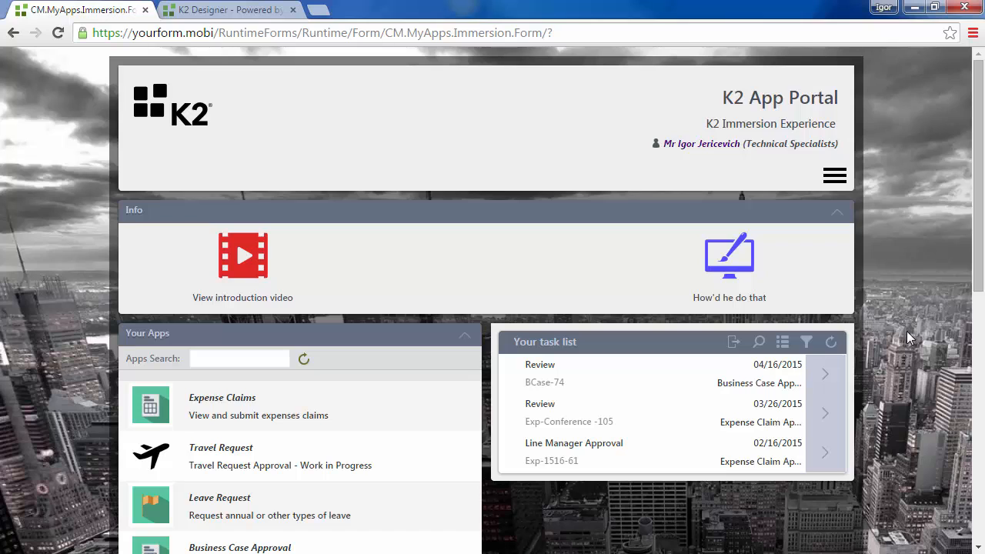
Change the user's company to SCTH in User Configuration, update the record and return to the portal home page
left_click(835, 181)
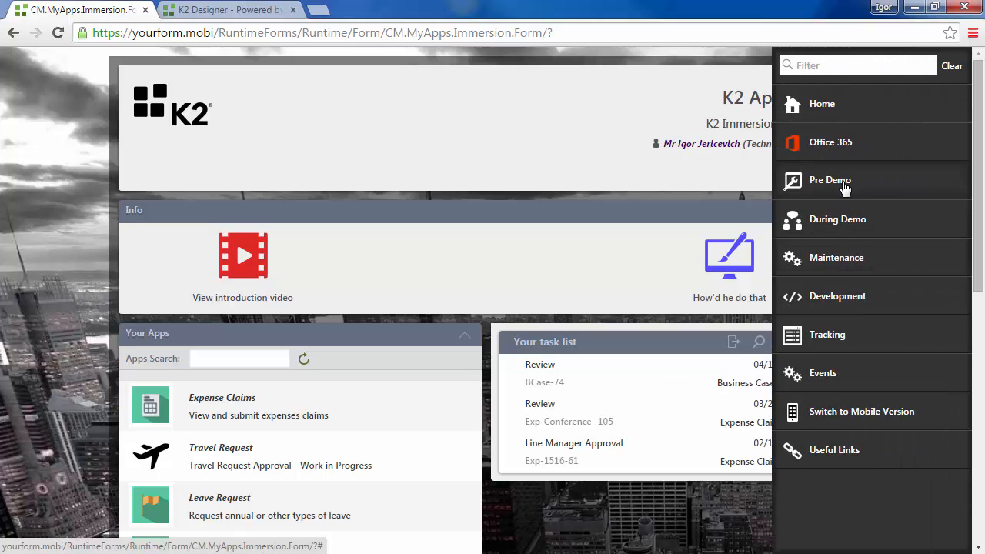
left_click(831, 181)
left_click(844, 311)
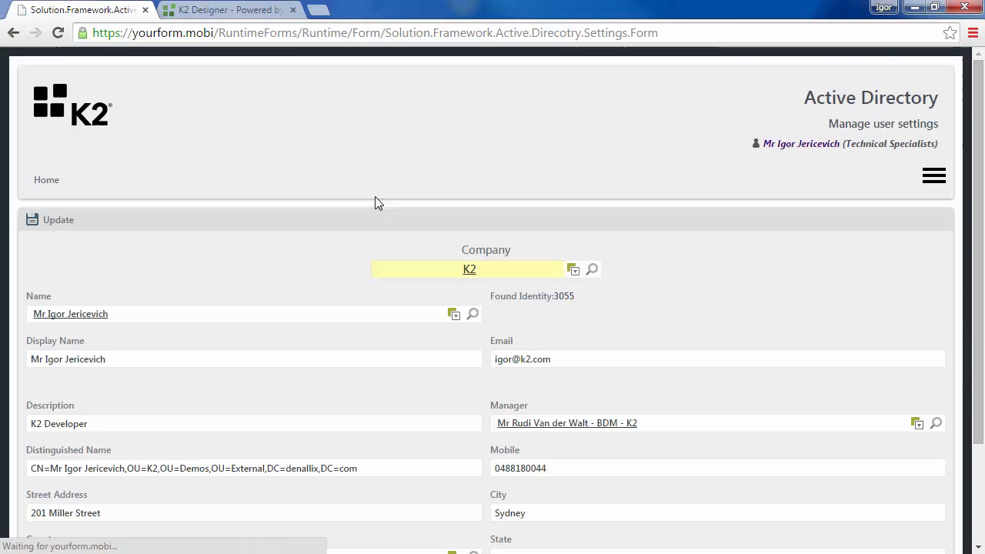
left_click(524, 274)
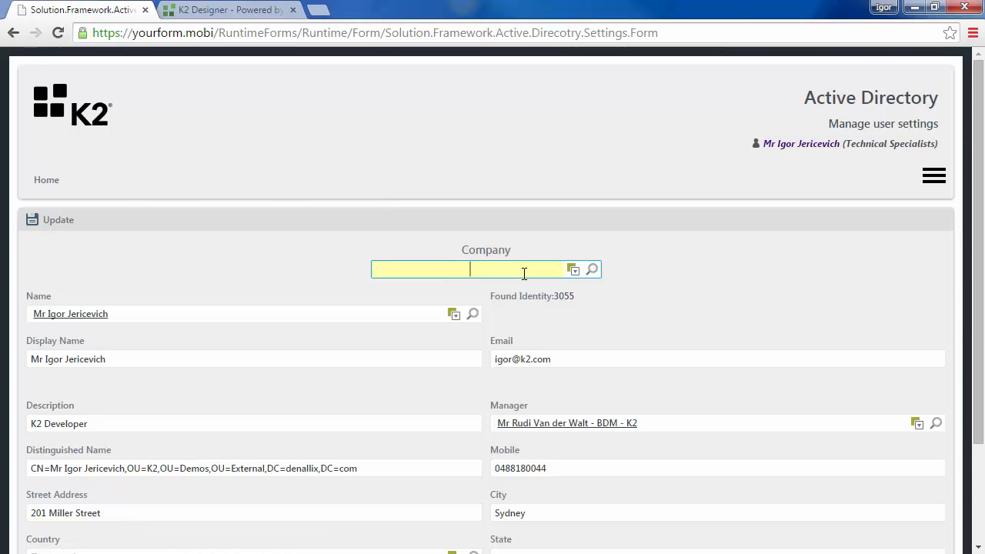
type("scth")
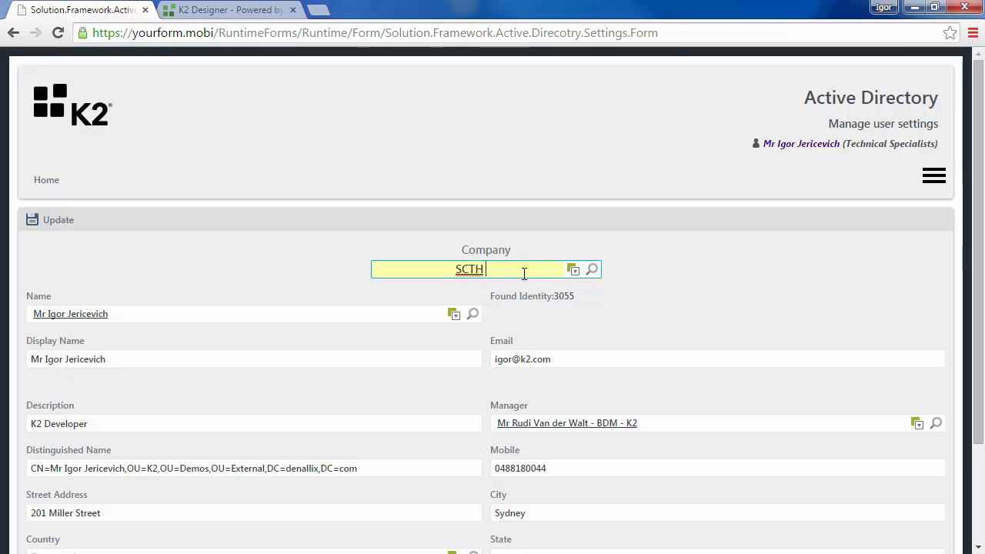
left_click(66, 230)
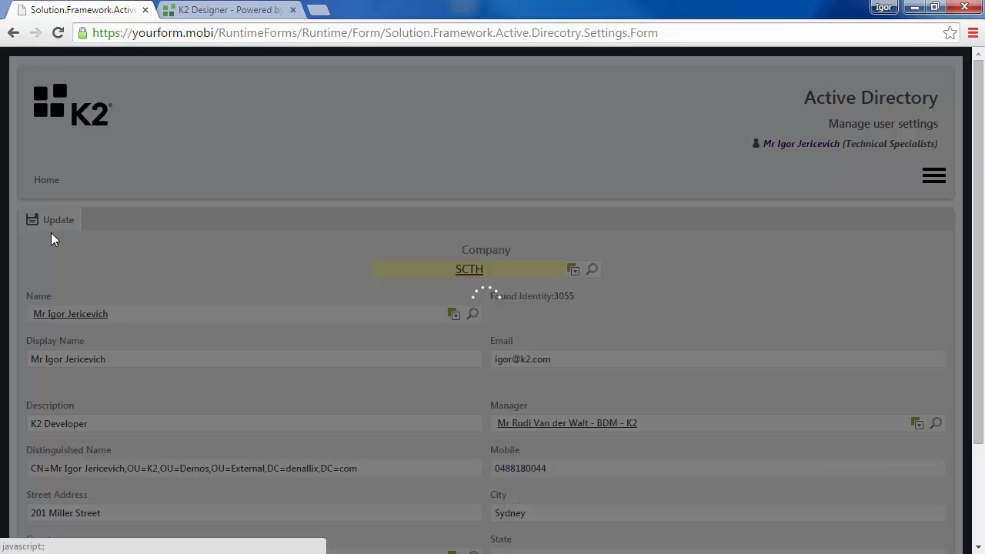
left_click(48, 183)
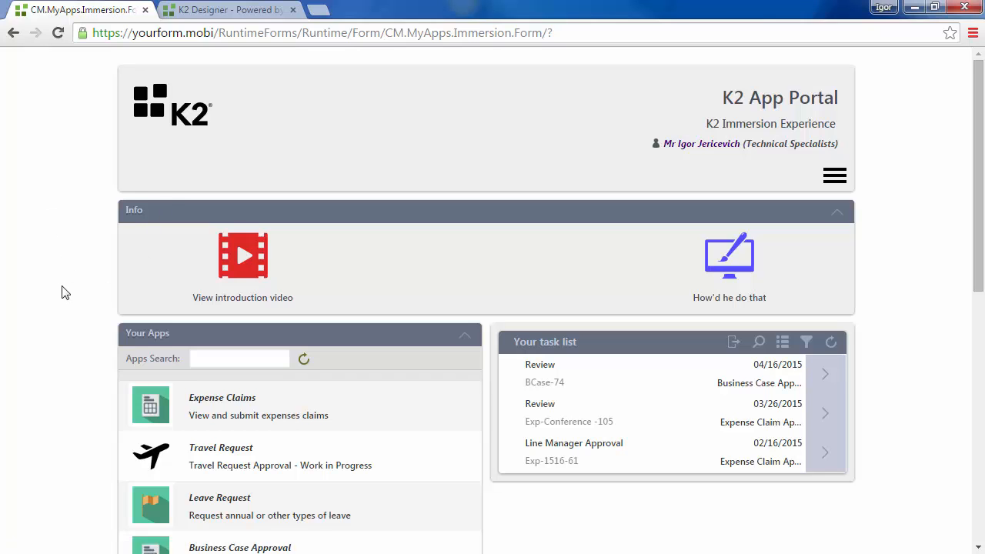
Change the user's company to K2 in User Configuration, update the record and return to the portal home page to examine its background
left_click(837, 178)
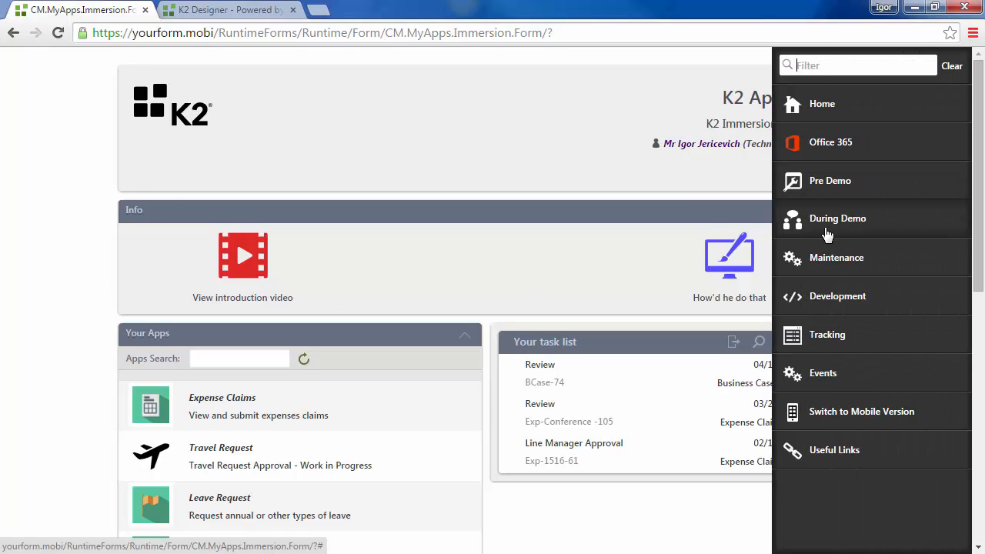
left_click(830, 193)
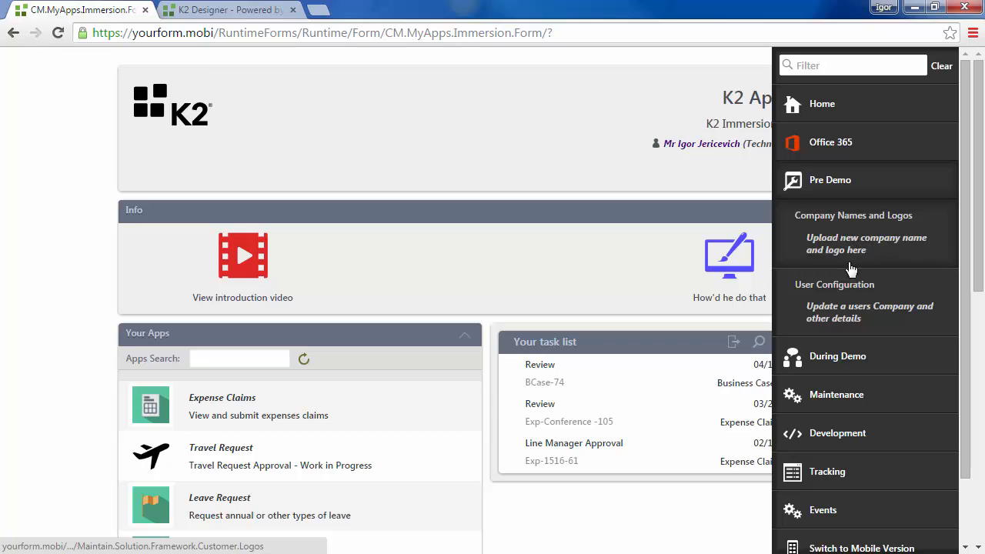
left_click(868, 308)
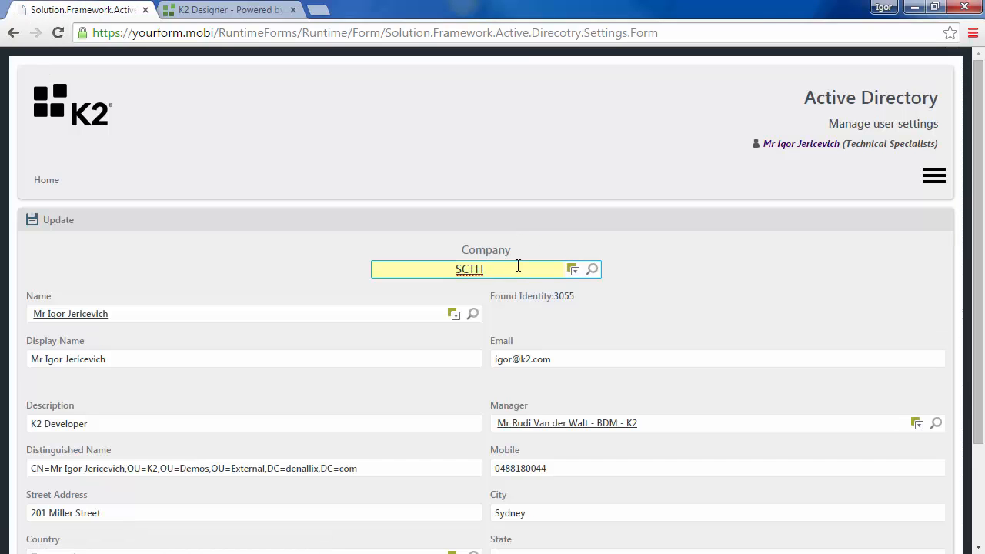
left_click(517, 265)
key("BackSpace")
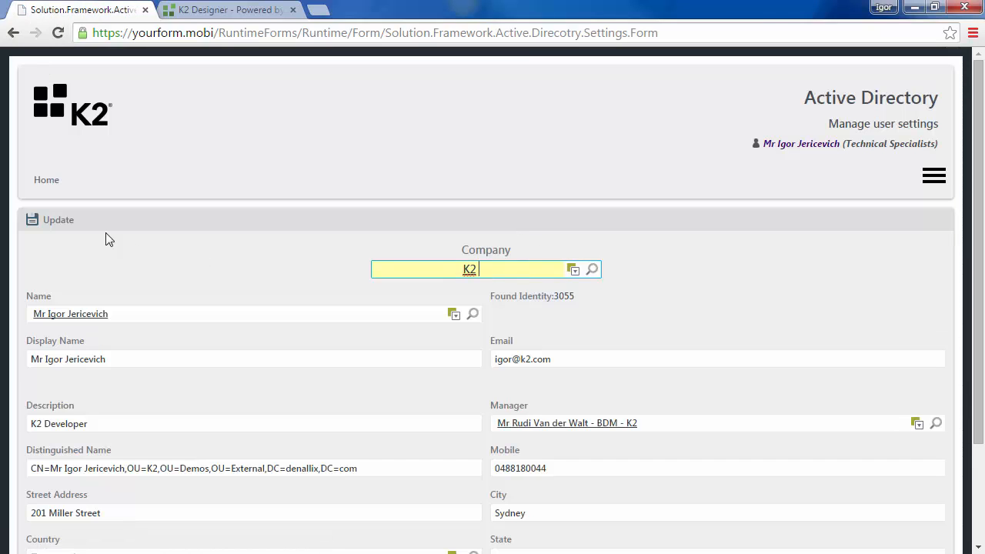
left_click(64, 223)
left_click(46, 183)
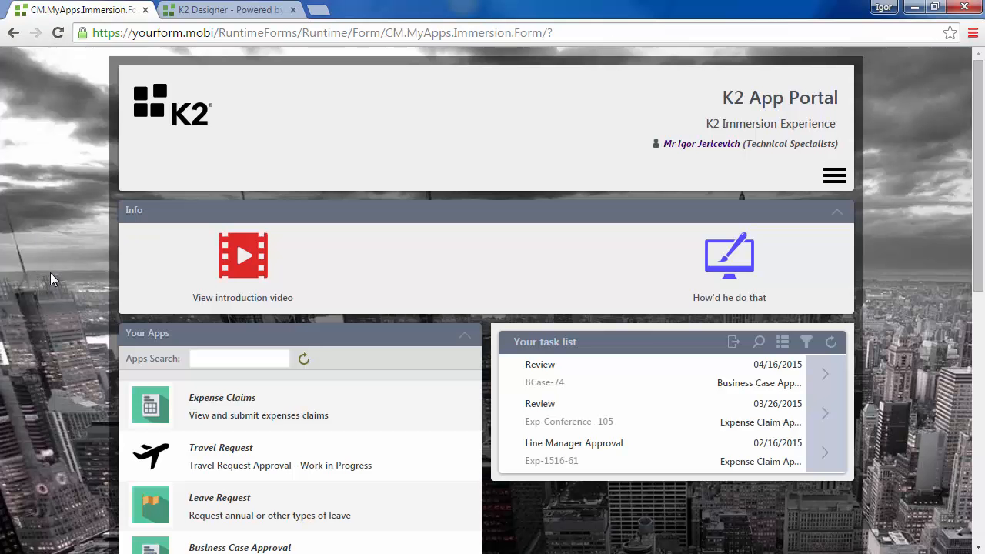
scroll(50, 272, "down", 5)
scroll(53, 287, "up", 5)
Switch to K2 Designer, search for "header" and open the Solution.Framework.Dynamic.Customer.Header view for editing
left_click(225, 17)
left_click(110, 112)
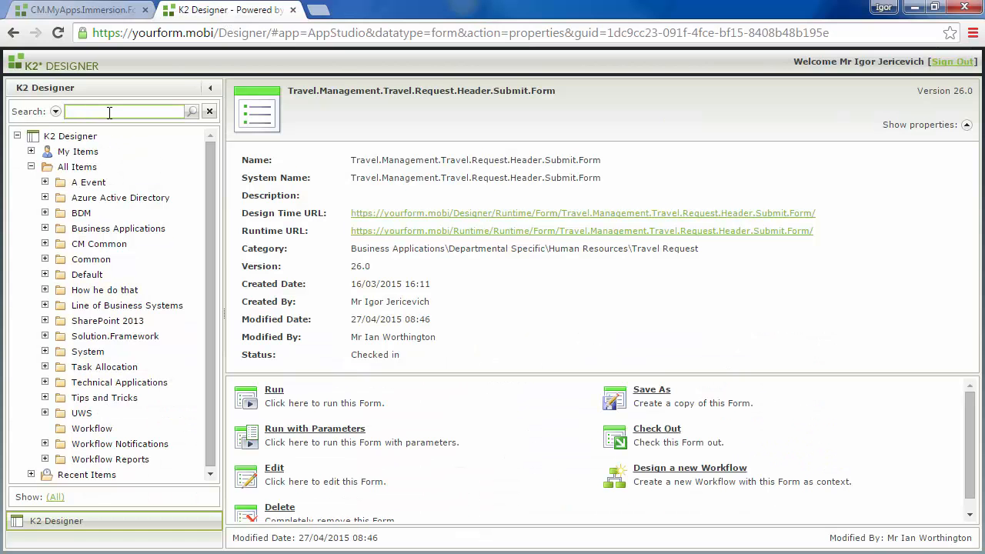
type("header")
key("Return")
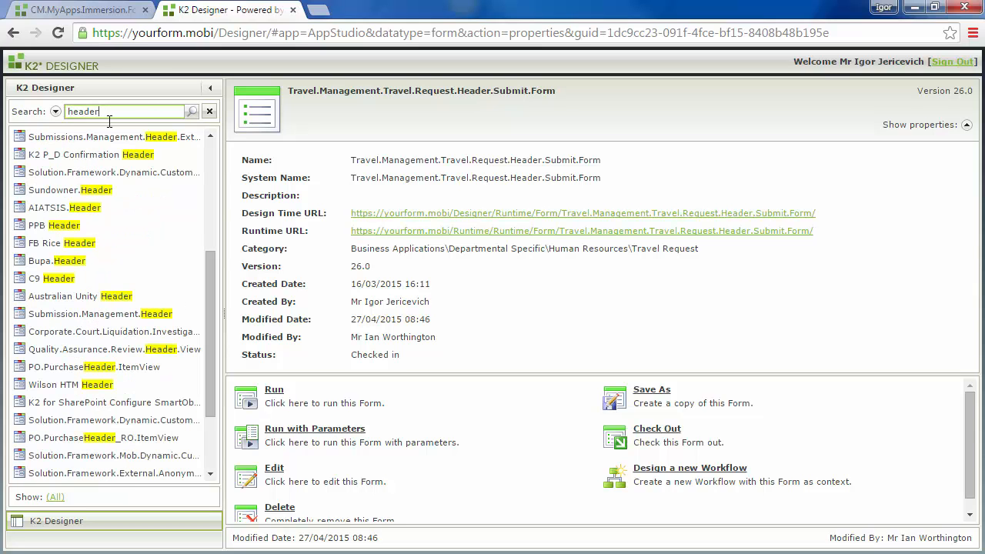
scroll(125, 215, "up", 3)
scroll(128, 219, "up", 2)
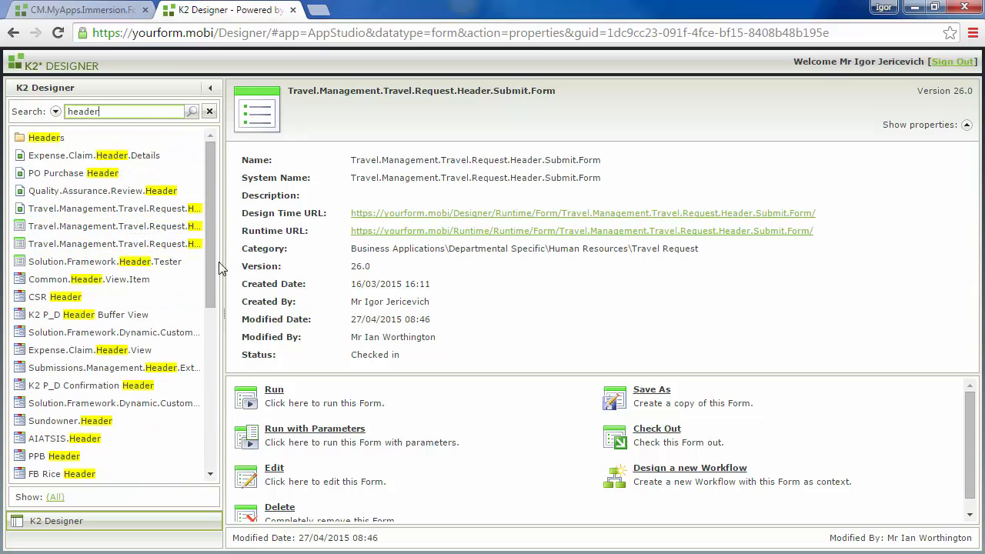
left_click_drag(223, 313, 398, 283)
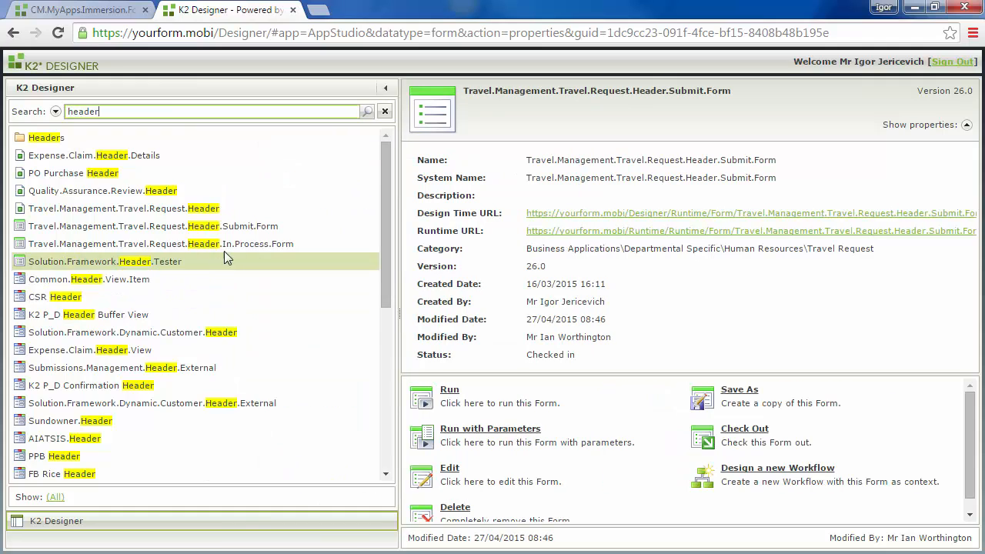
left_click(199, 332)
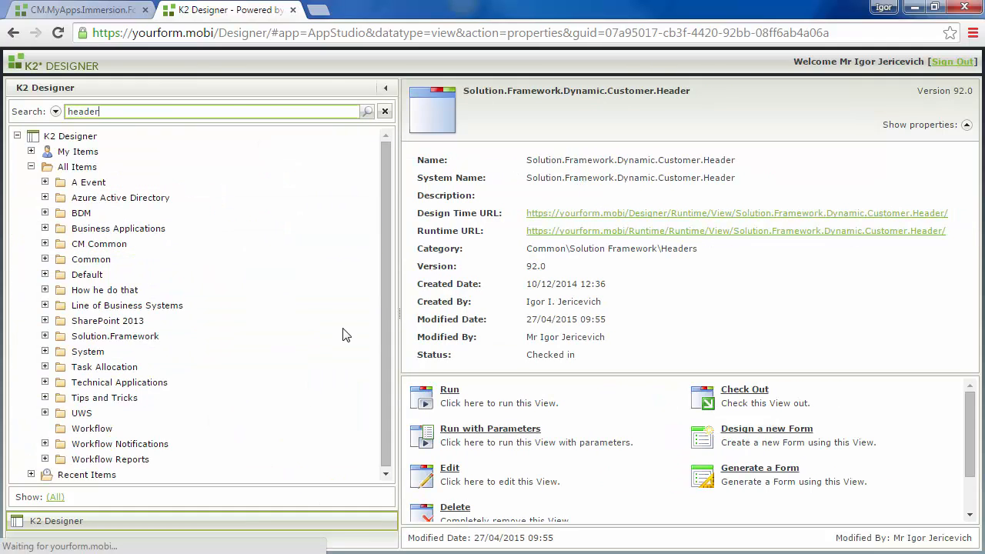
left_click(461, 470)
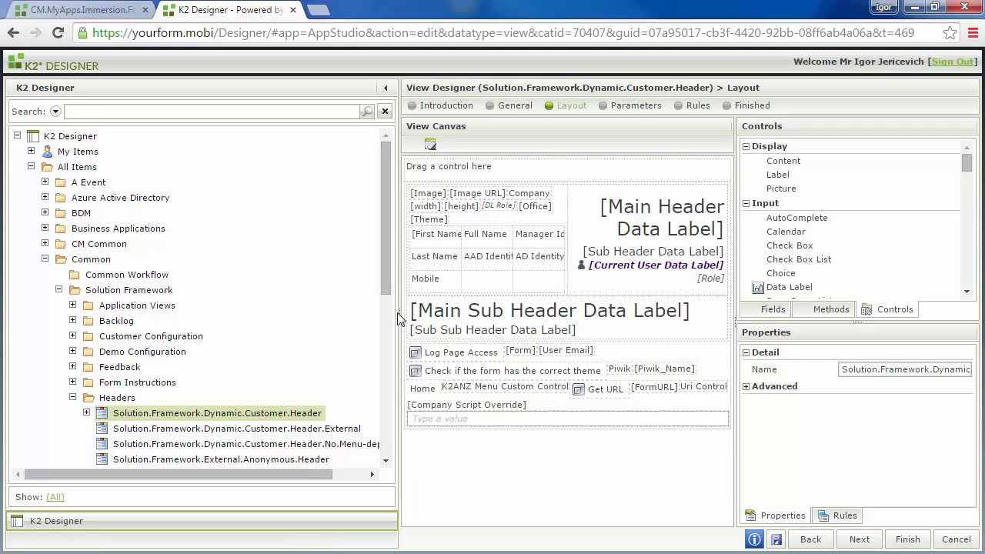
left_click_drag(398, 313, 183, 313)
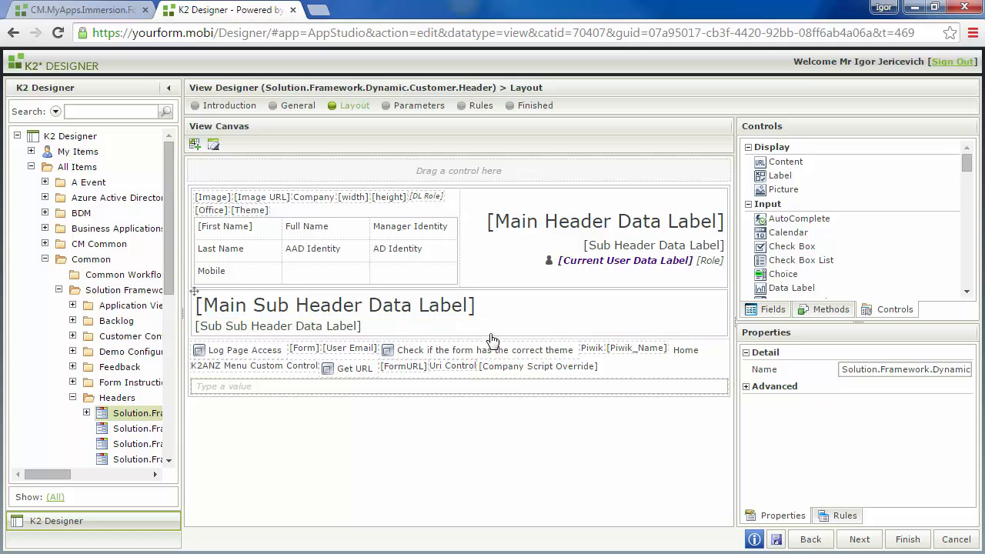
Look at the portal page alongside the header view, inspecting the Company Script Override control and the view's parameters without checking the view out
left_click(87, 9)
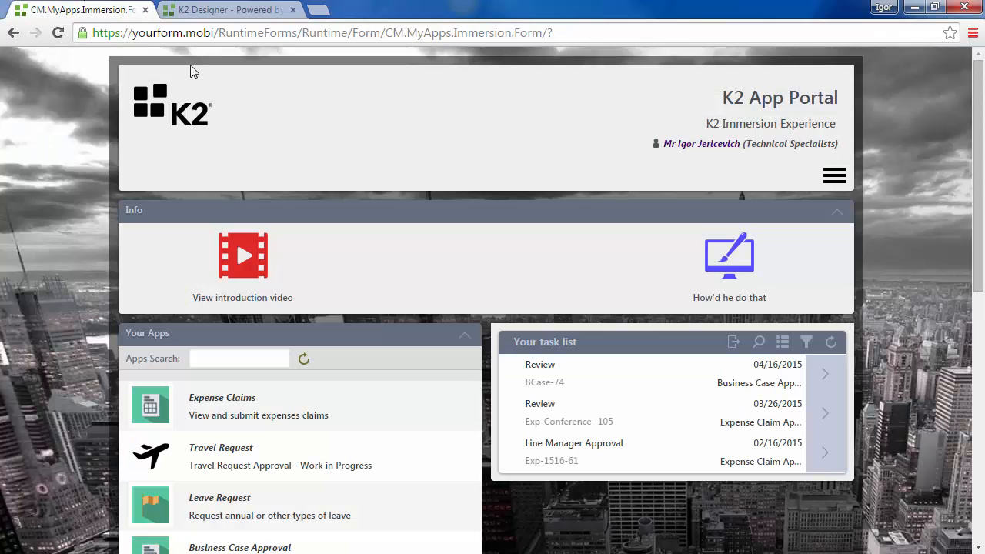
left_click(215, 9)
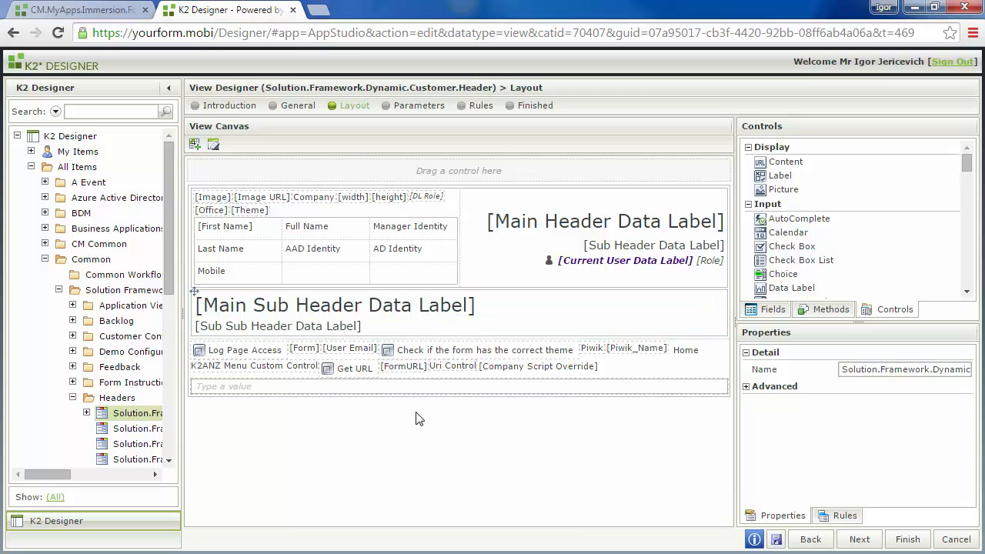
left_click(520, 371)
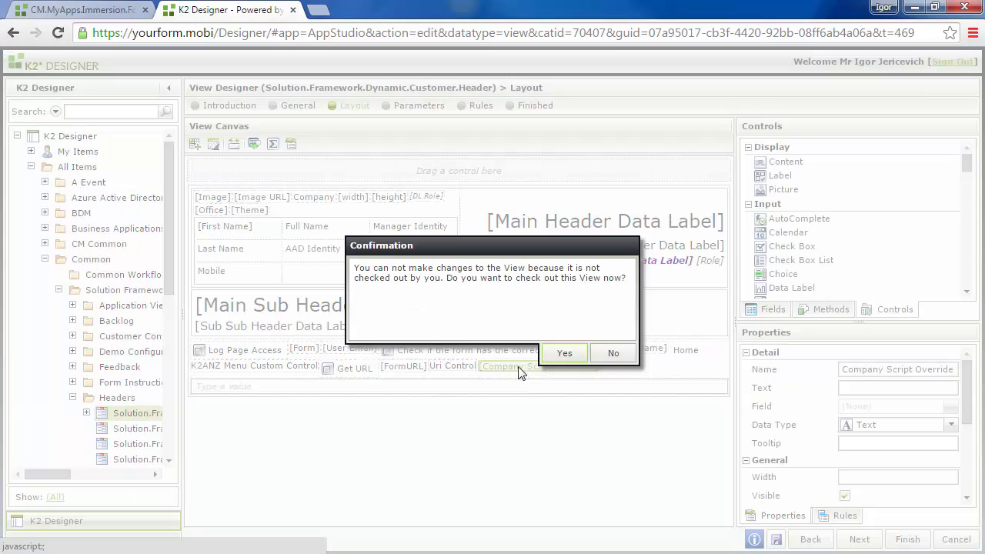
left_click(614, 353)
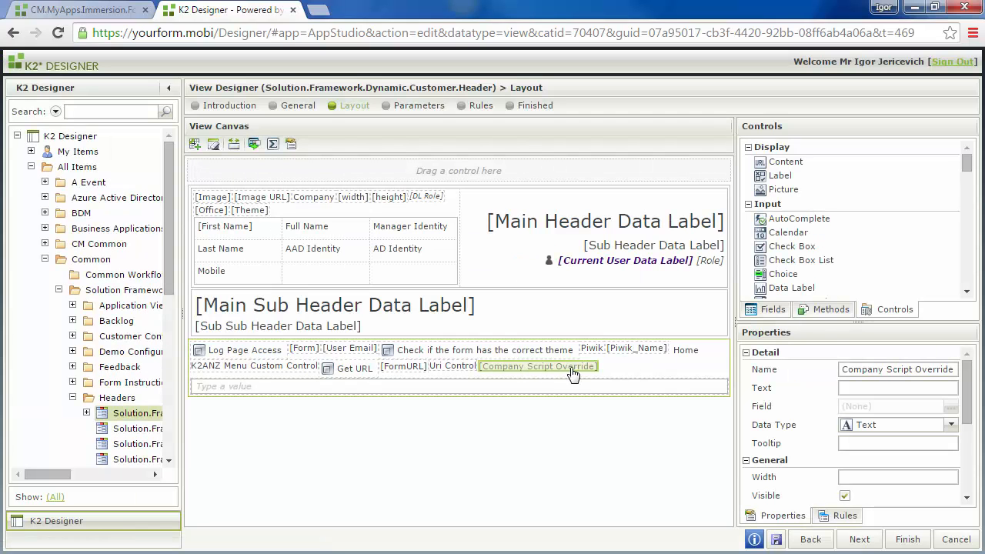
left_click(427, 106)
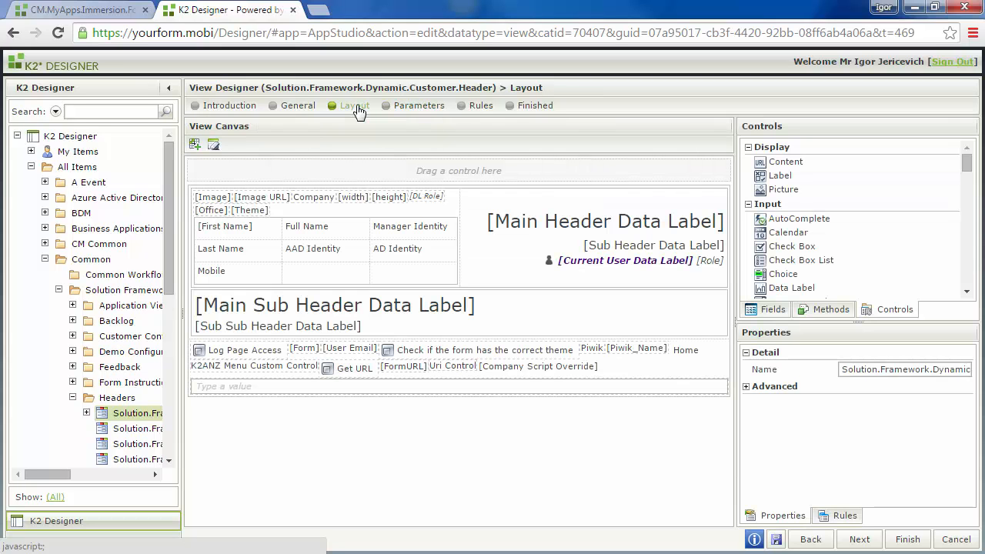
Check out the header view and open its "When the View executed Initialized" rule for editing
left_click(523, 373)
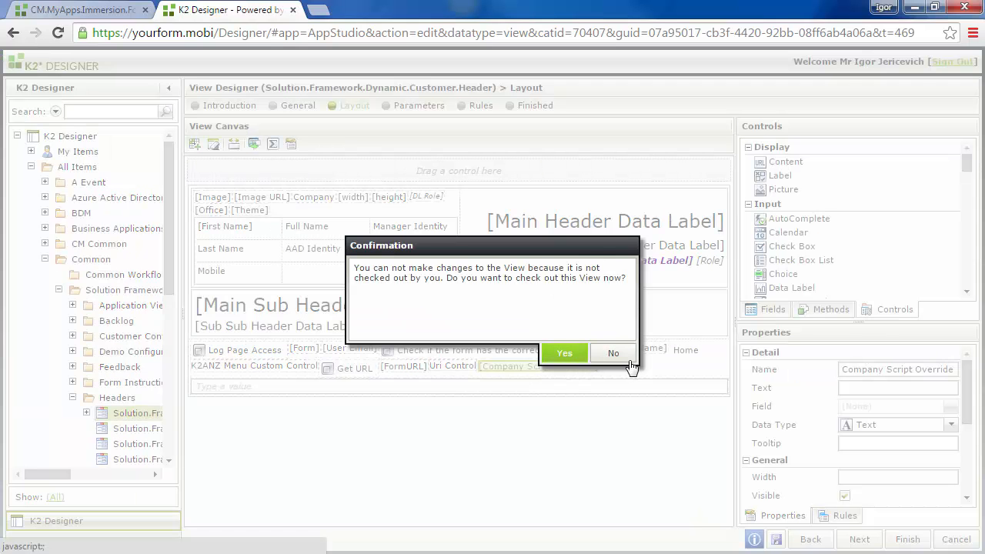
left_click(569, 354)
left_click(480, 107)
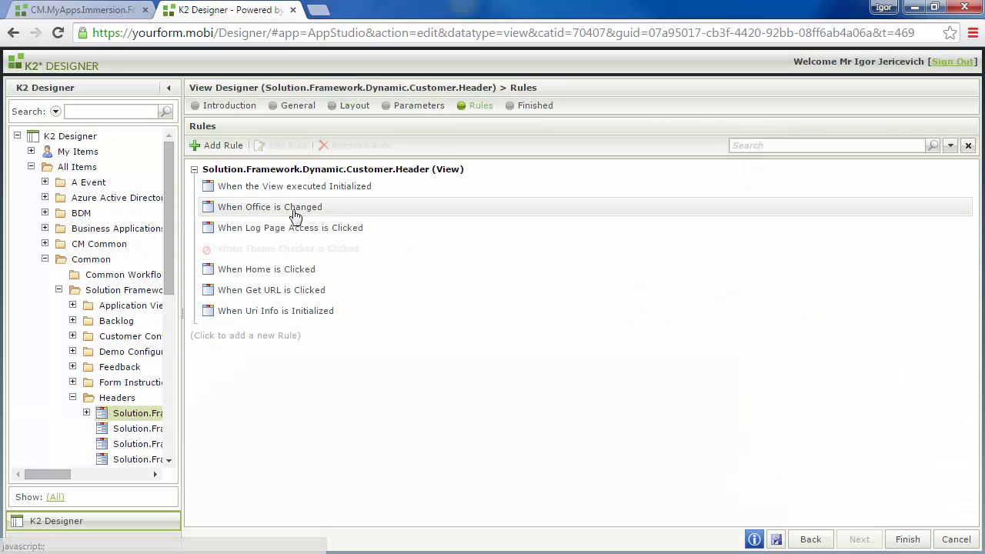
left_click(305, 196)
left_click(279, 146)
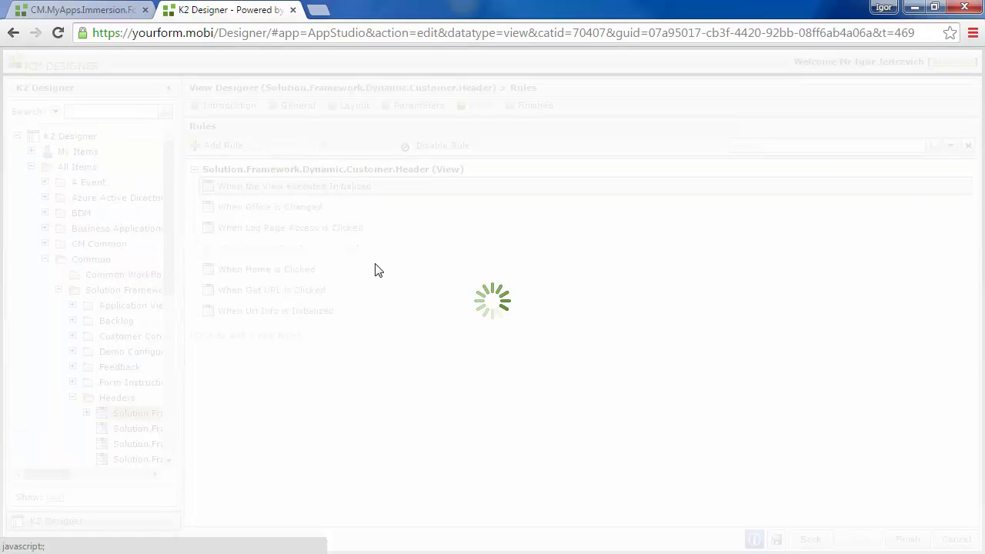
Review the input and output mappings of the rule's Solution.Framework.Customer.Logos Load method and close the rule without changes
scroll(531, 331, "down", 2)
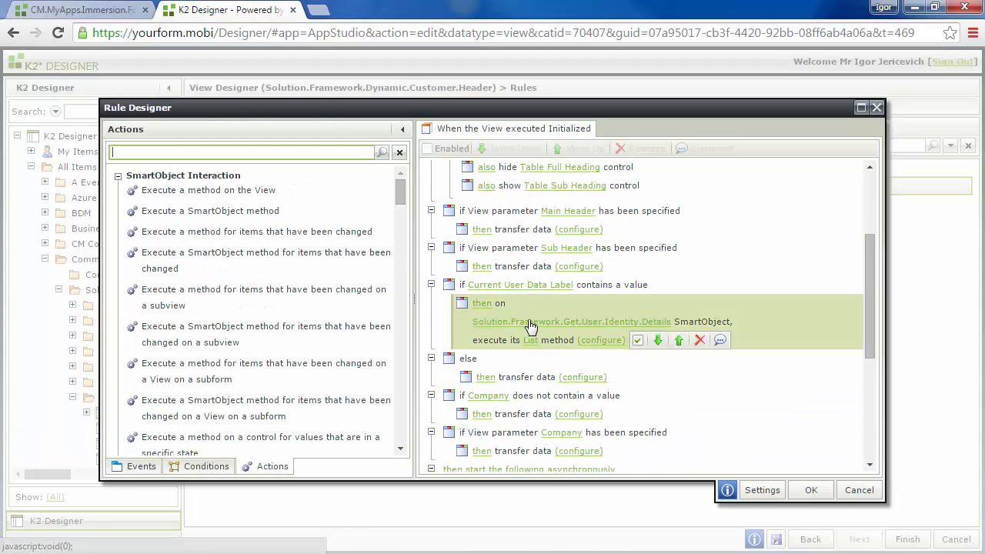
scroll(550, 336, "down", 1)
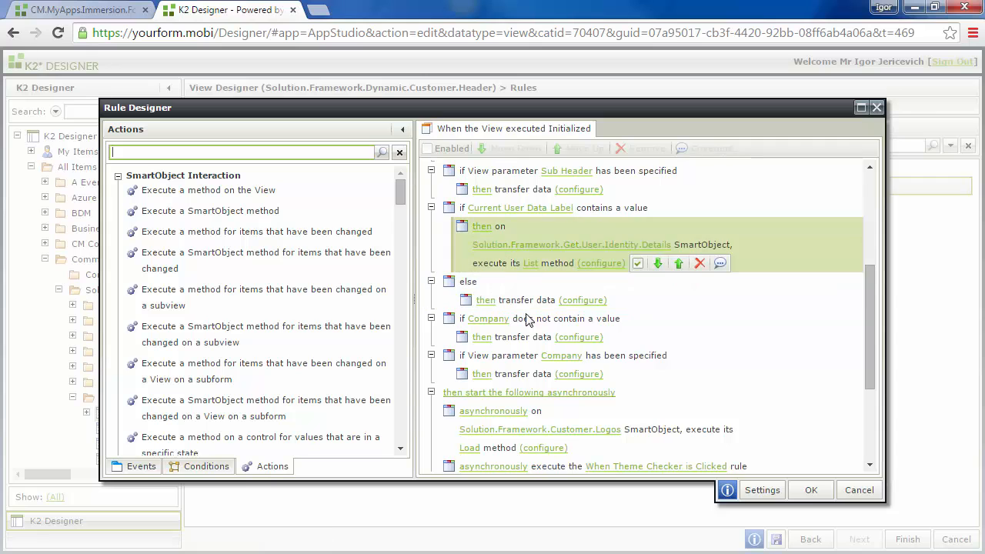
scroll(531, 360, "down", 1)
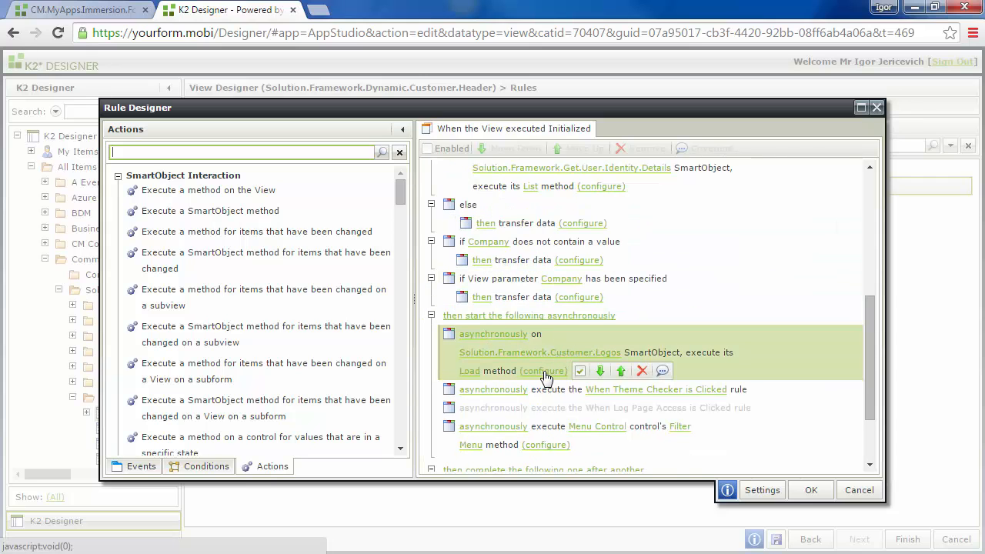
left_click(544, 373)
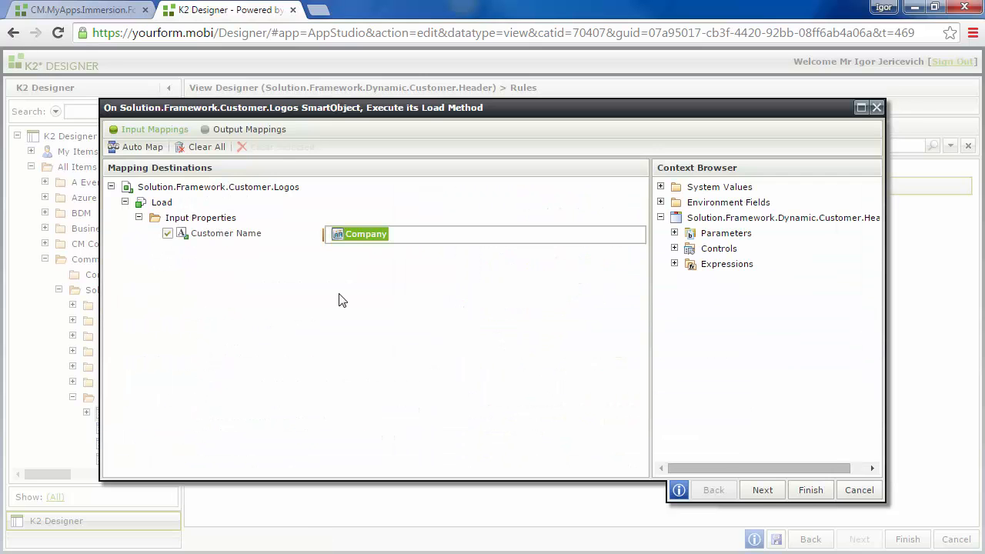
left_click(263, 131)
scroll(359, 347, "down", 5)
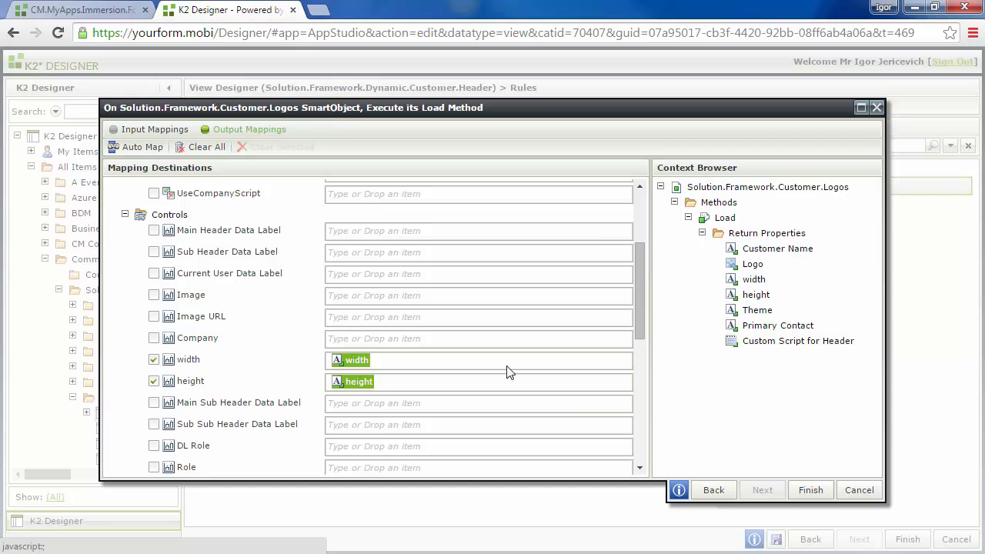
scroll(470, 395, "down", 10)
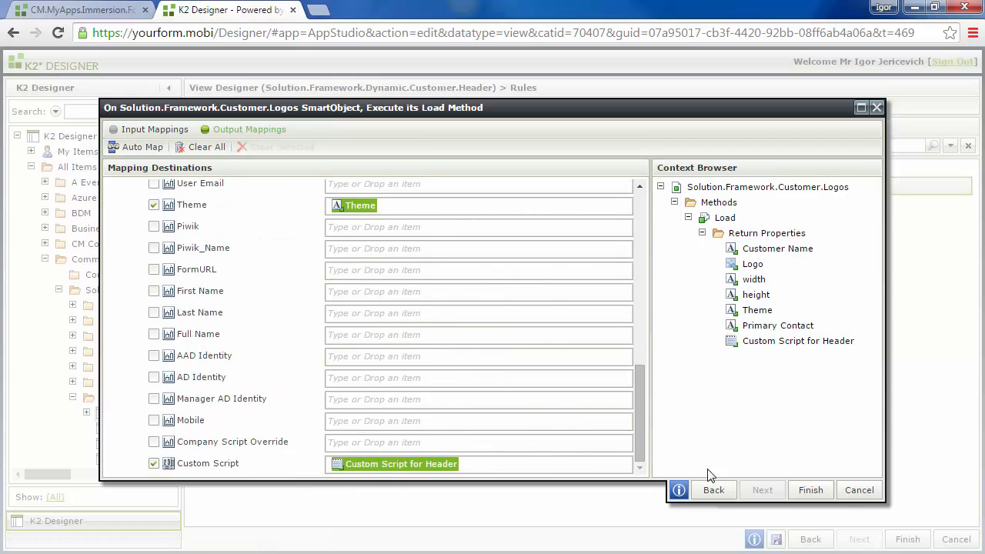
left_click(858, 490)
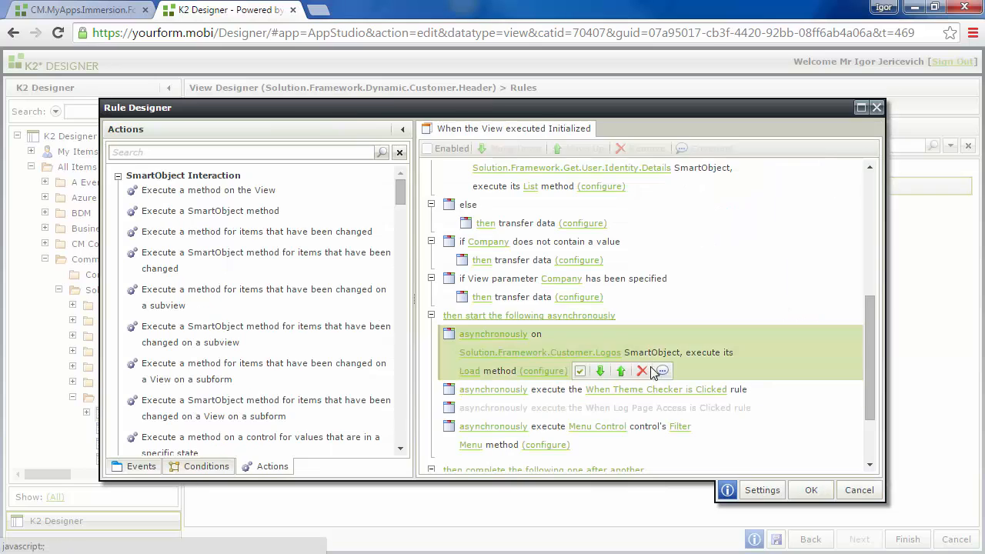
left_click(861, 493)
left_click(567, 352)
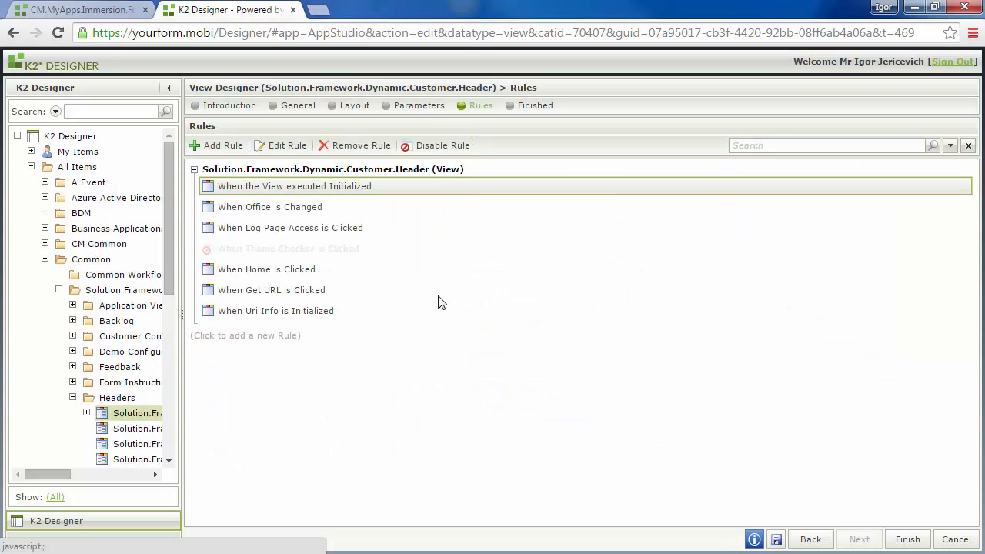
Examine the "Check company script override" expression assigned to the Company Script Override control in the layout, leaving it unchanged
left_click(357, 107)
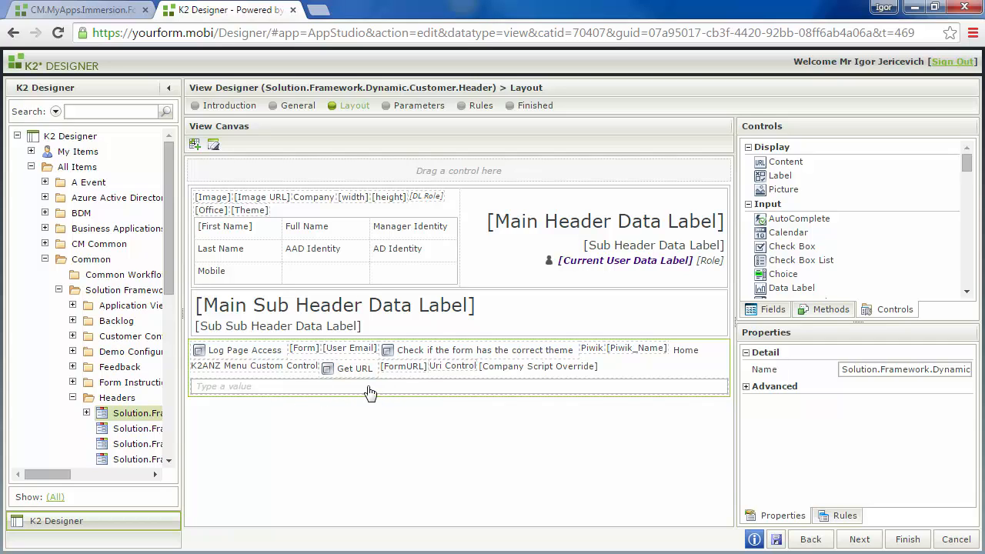
left_click(529, 367)
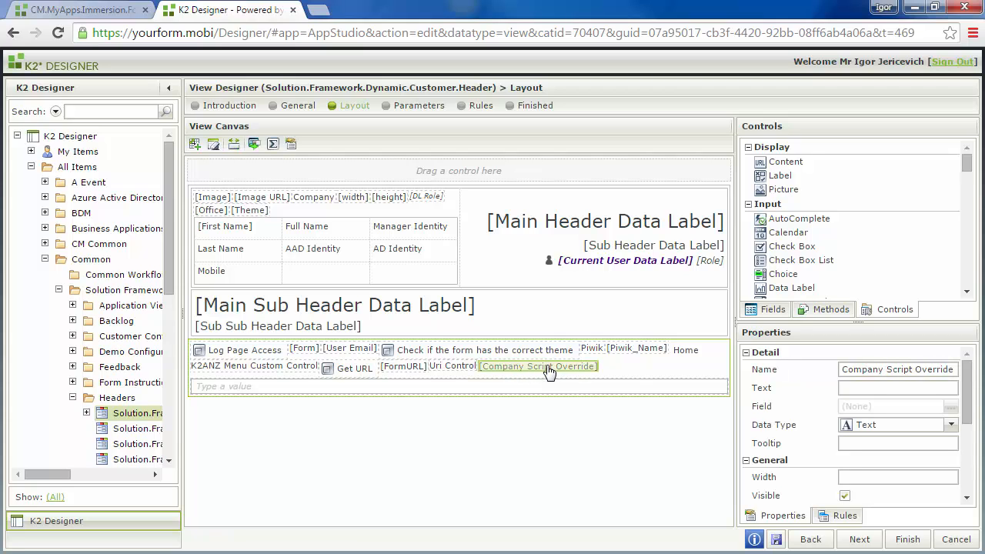
scroll(833, 443, "down", 5)
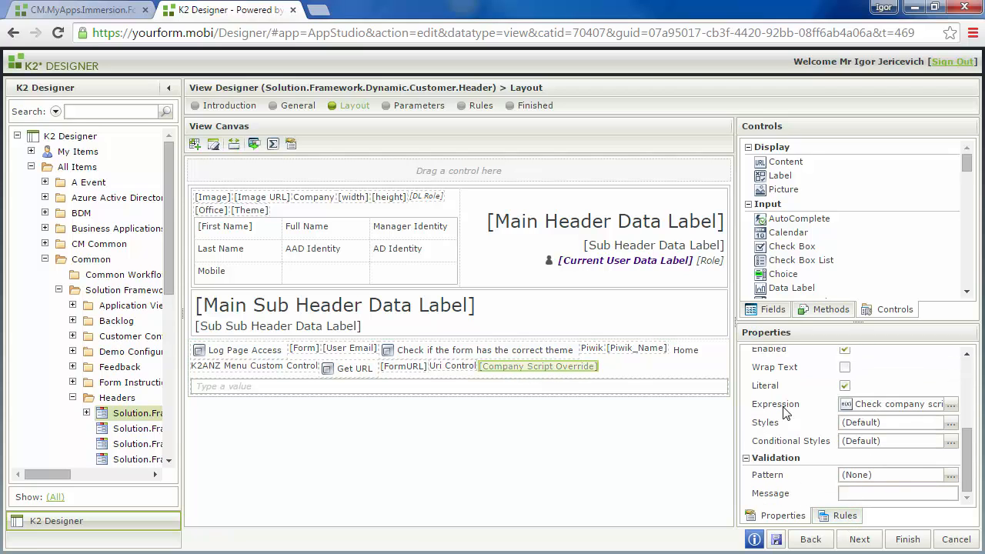
left_click(951, 405)
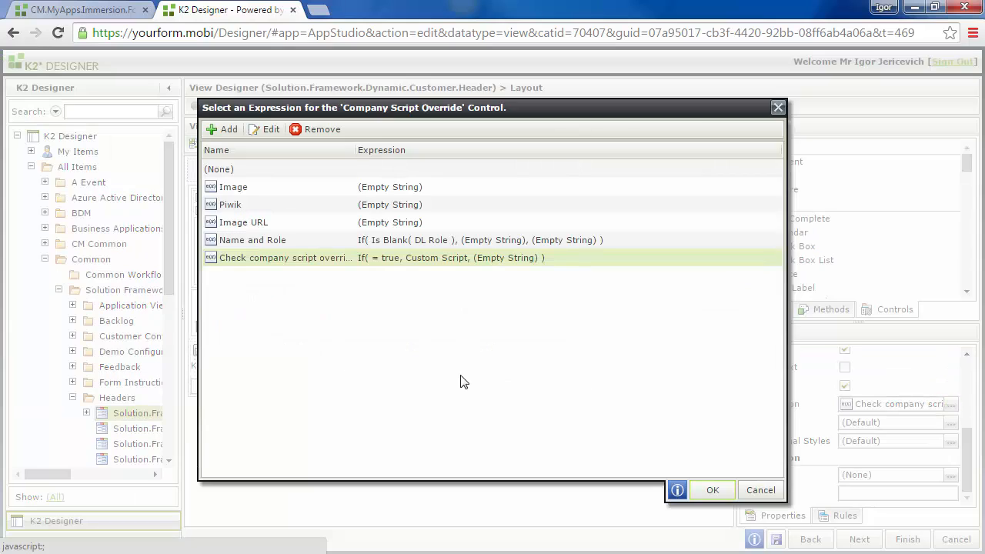
double_click(321, 264)
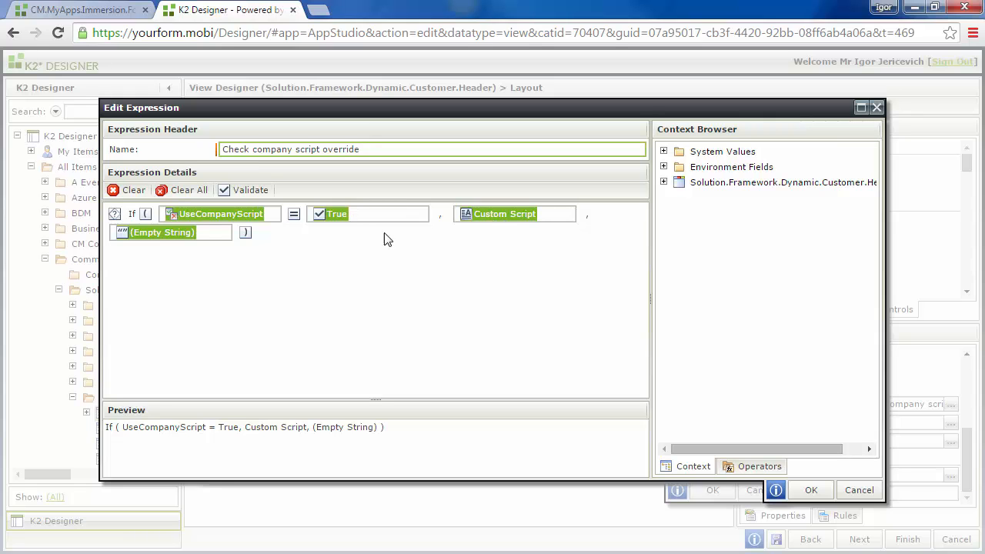
left_click(857, 490)
left_click(755, 492)
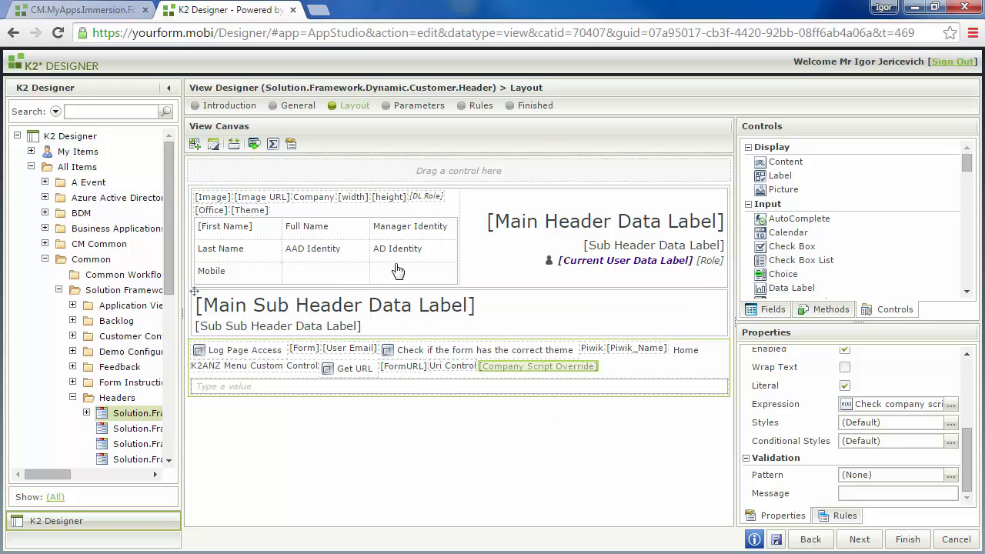
Compare the portal home page's background with the Expense Claims page, returning to the home page and viewing its content
left_click(97, 10)
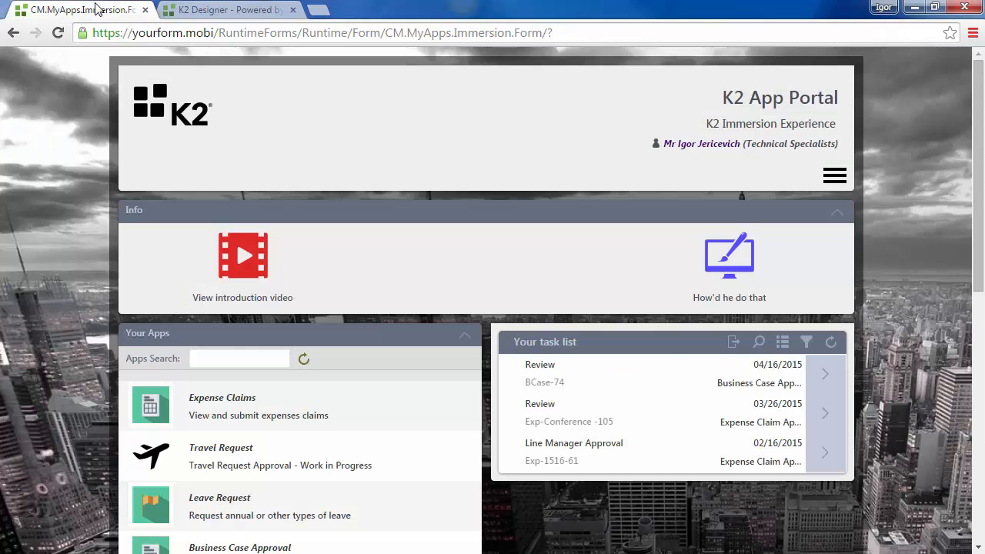
scroll(290, 358, "down", 1)
scroll(279, 143, "up", 1)
left_click(219, 413)
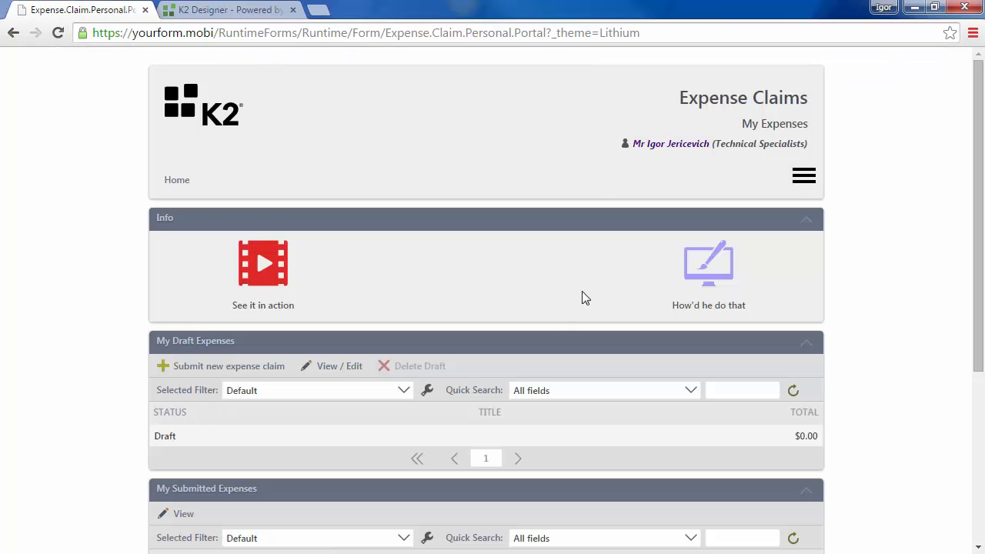
left_click(175, 182)
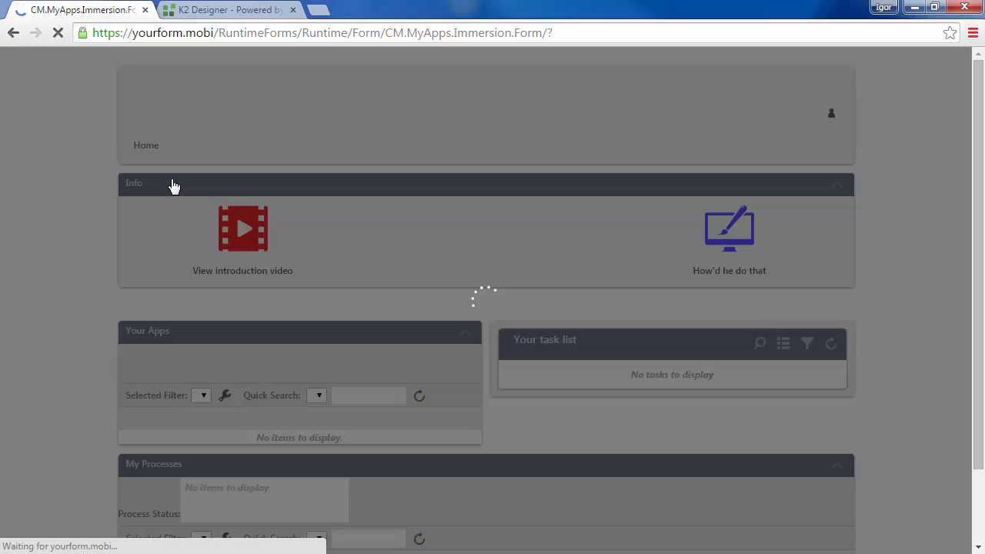
scroll(322, 384, "down", 5)
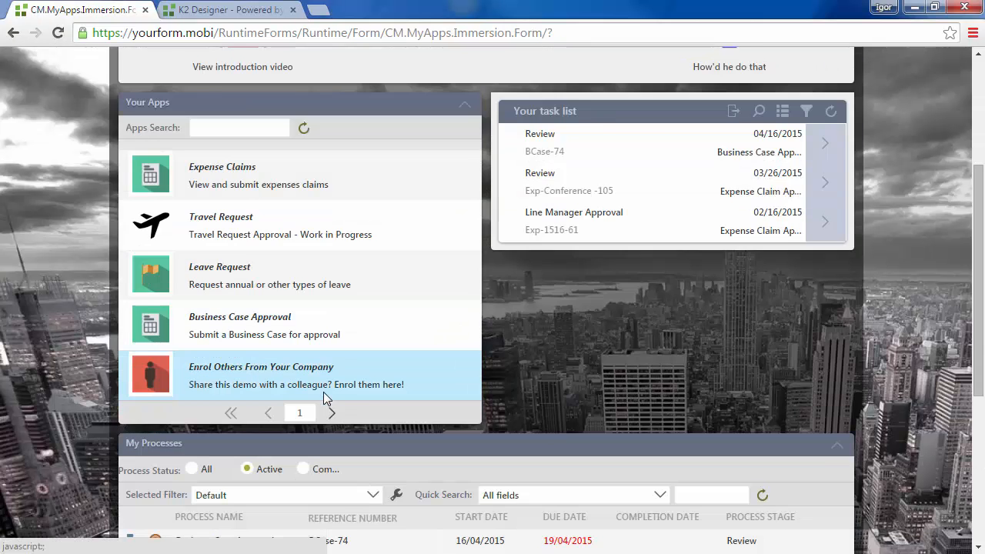
scroll(326, 398, "up", 5)
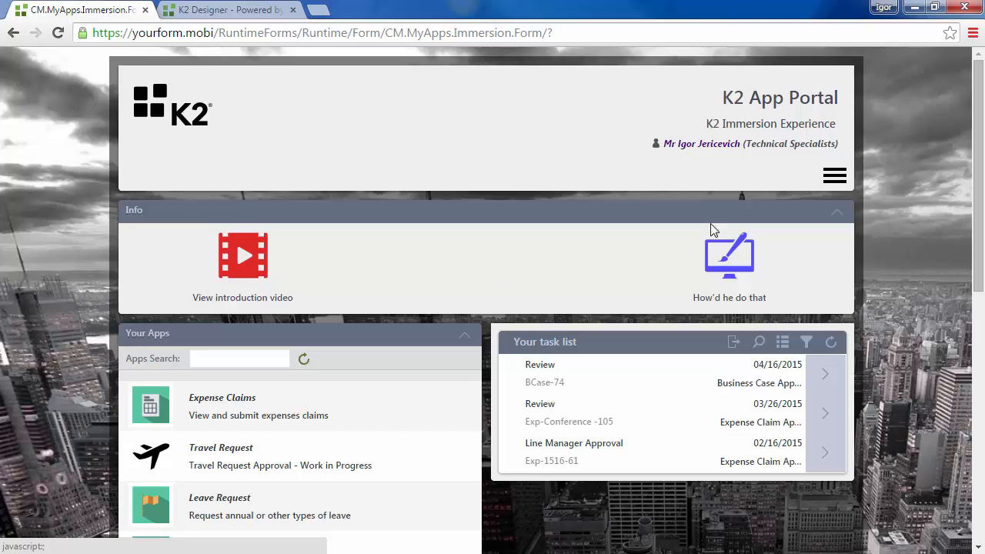
scroll(904, 290, "down", 3)
scroll(903, 314, "up", 3)
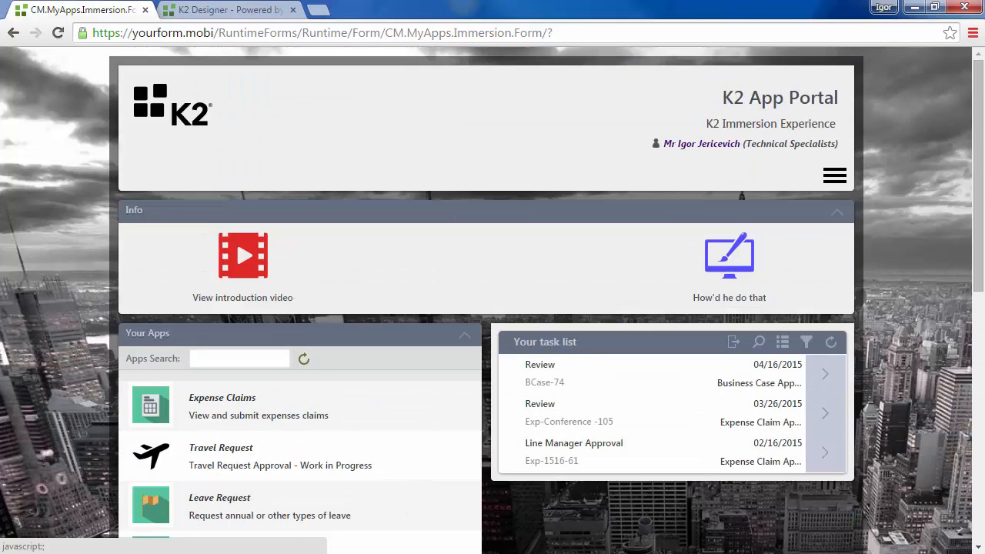